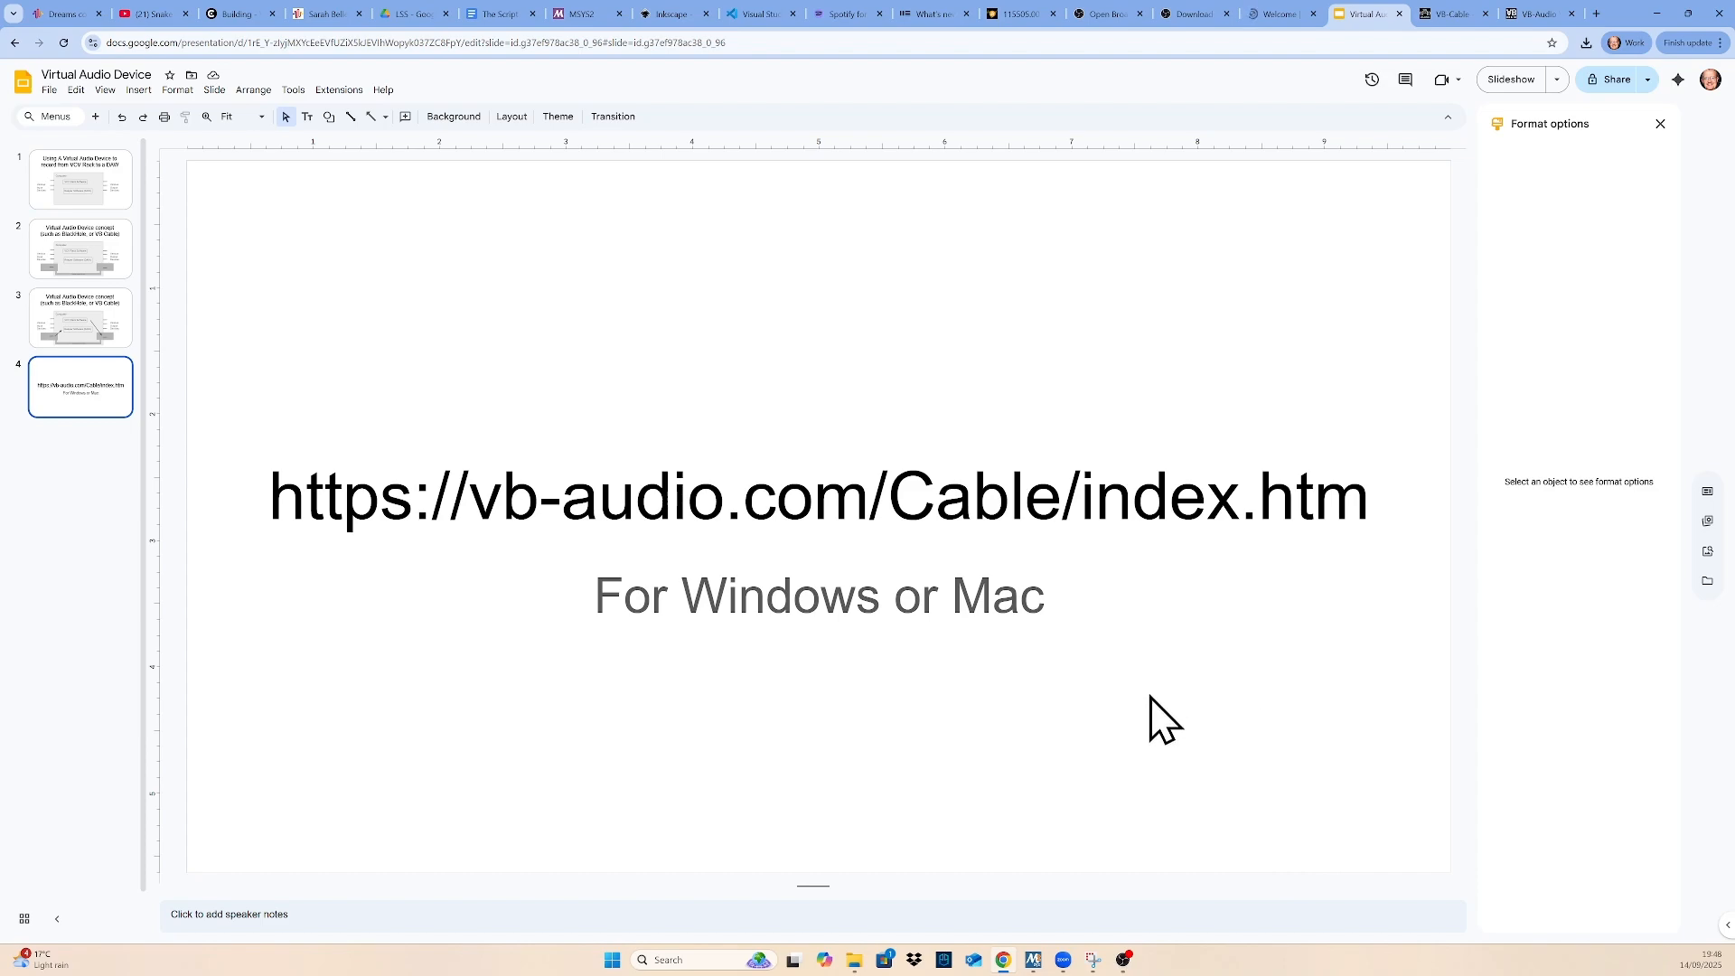
Switch to VCV Rack, set the AUDIO module's device to U28E590 (NVIDIA High Definition Audio) (1-2 out) and play a test note twice
click(1659, 14)
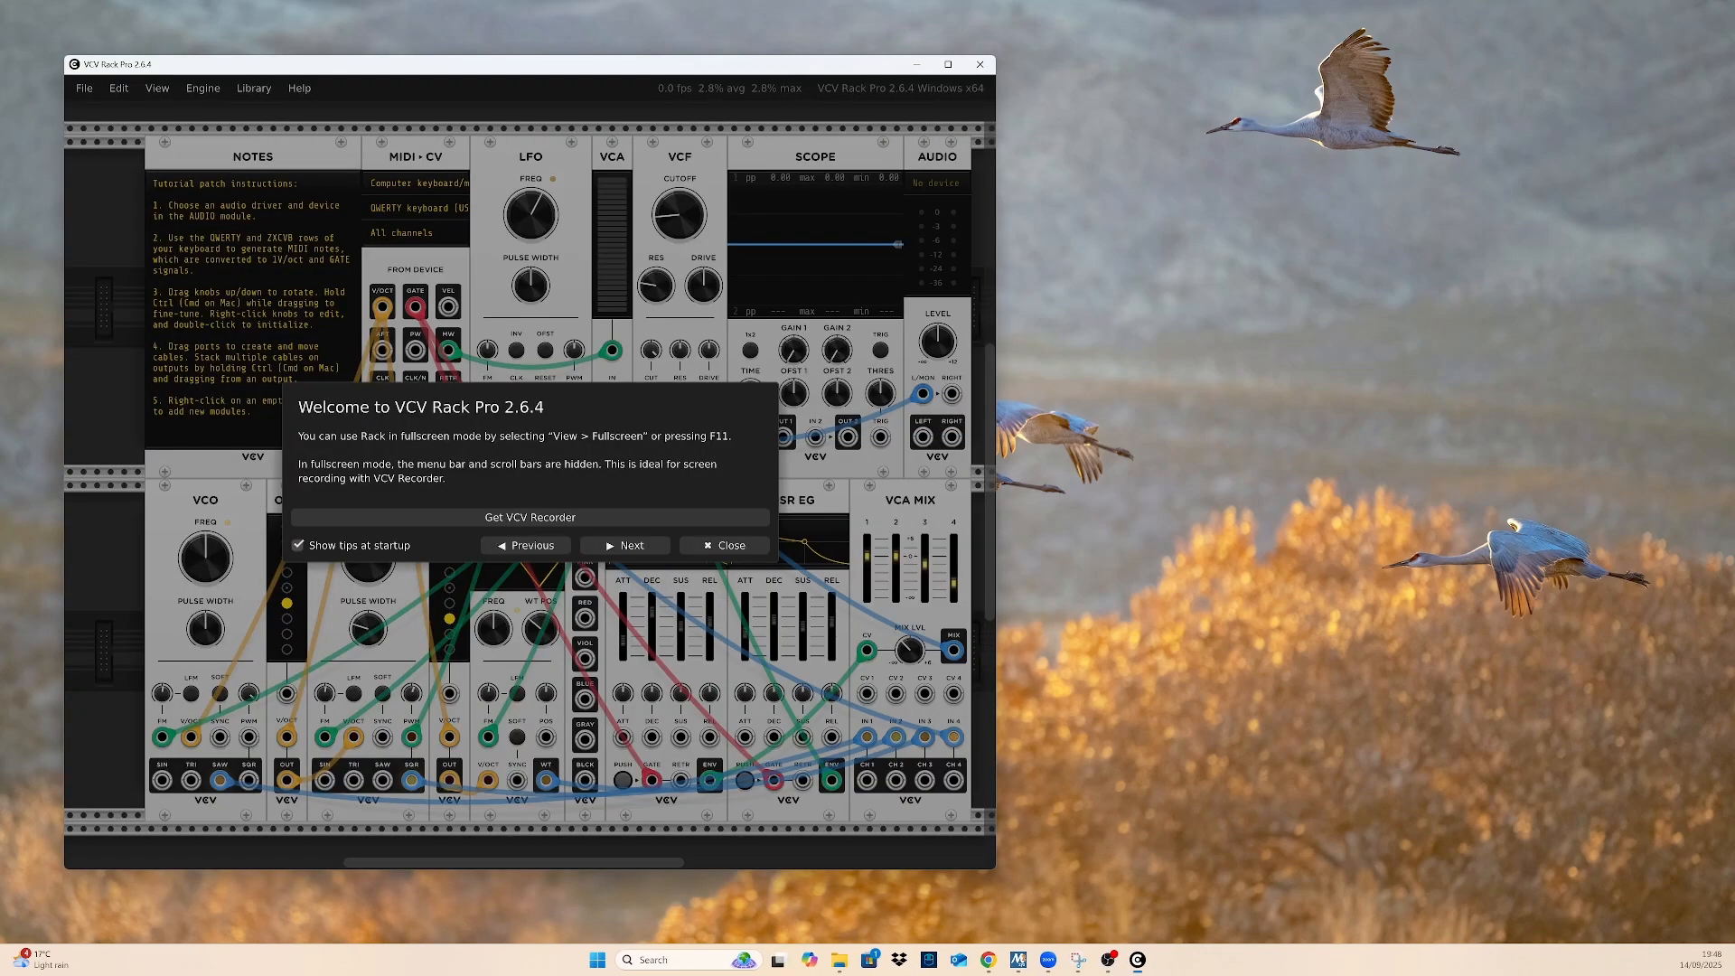
click(709, 545)
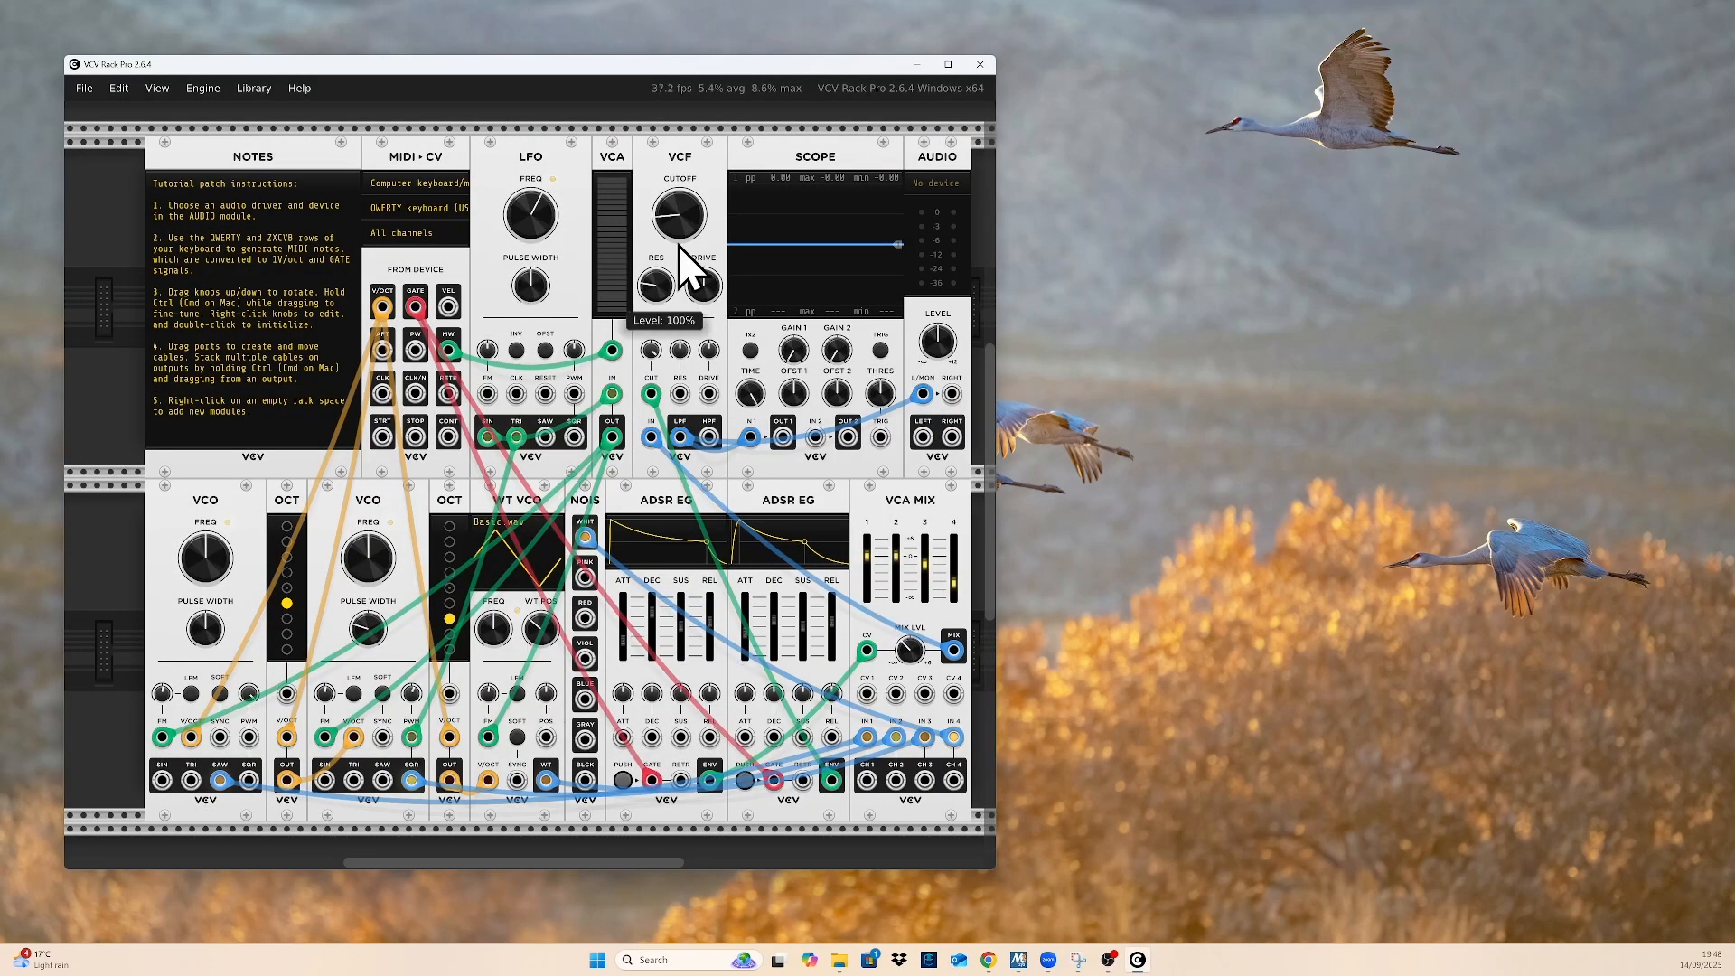
click(937, 183)
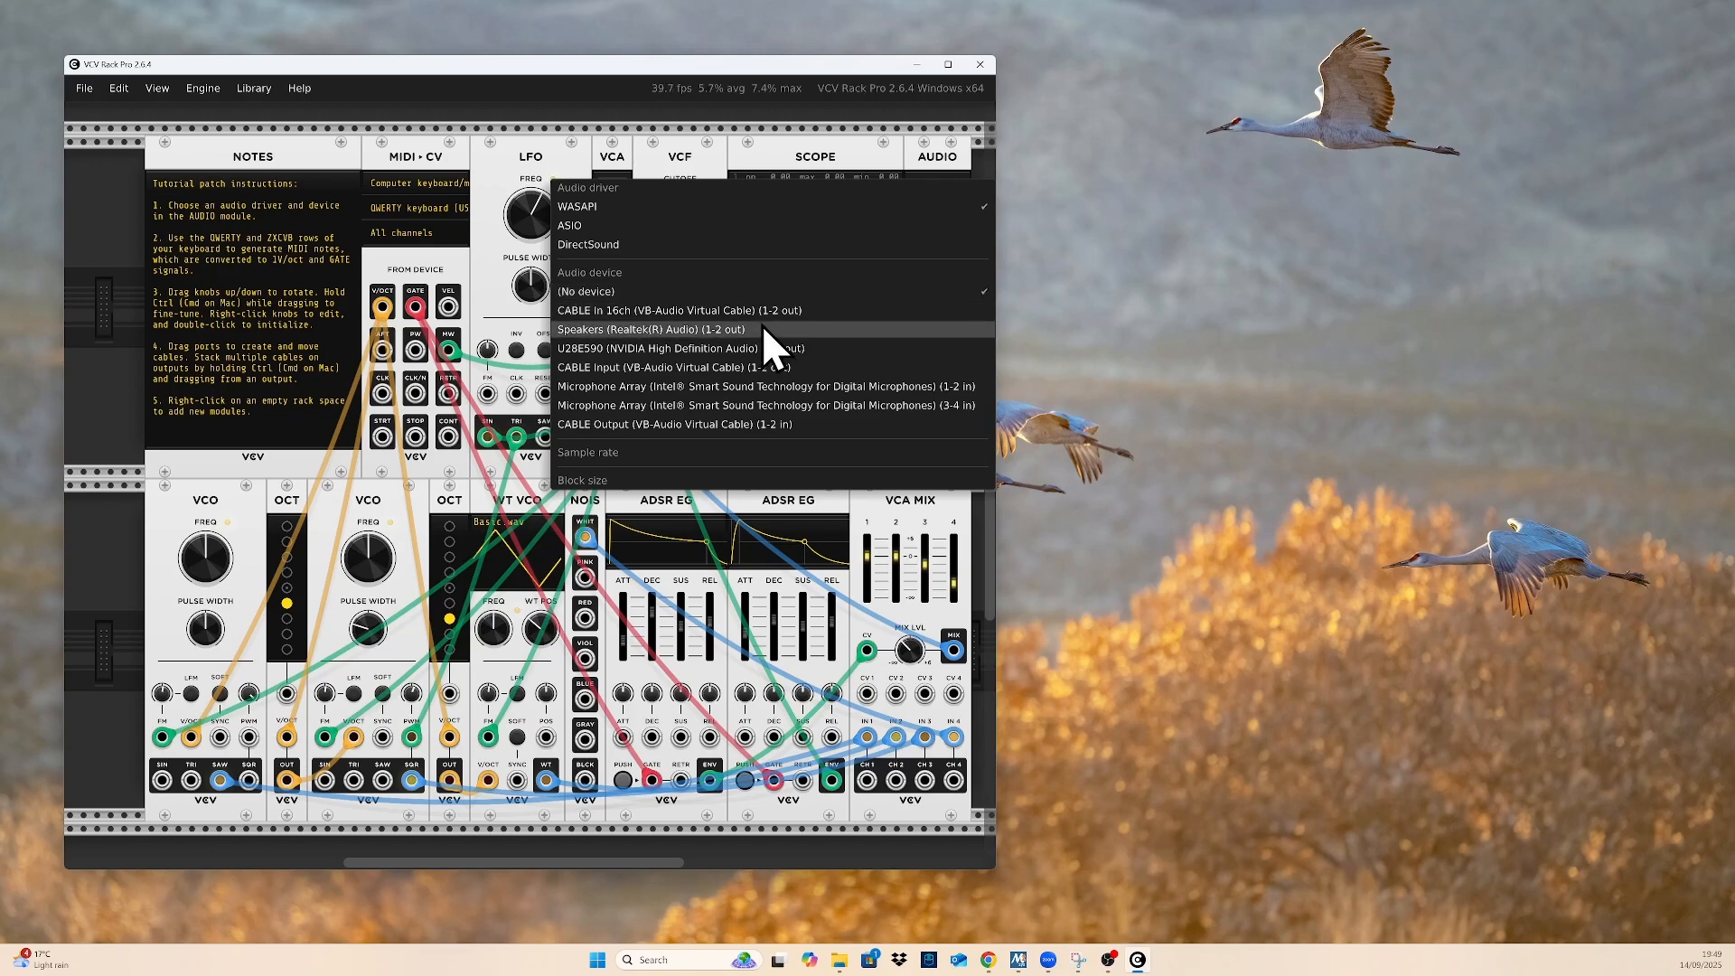
click(770, 348)
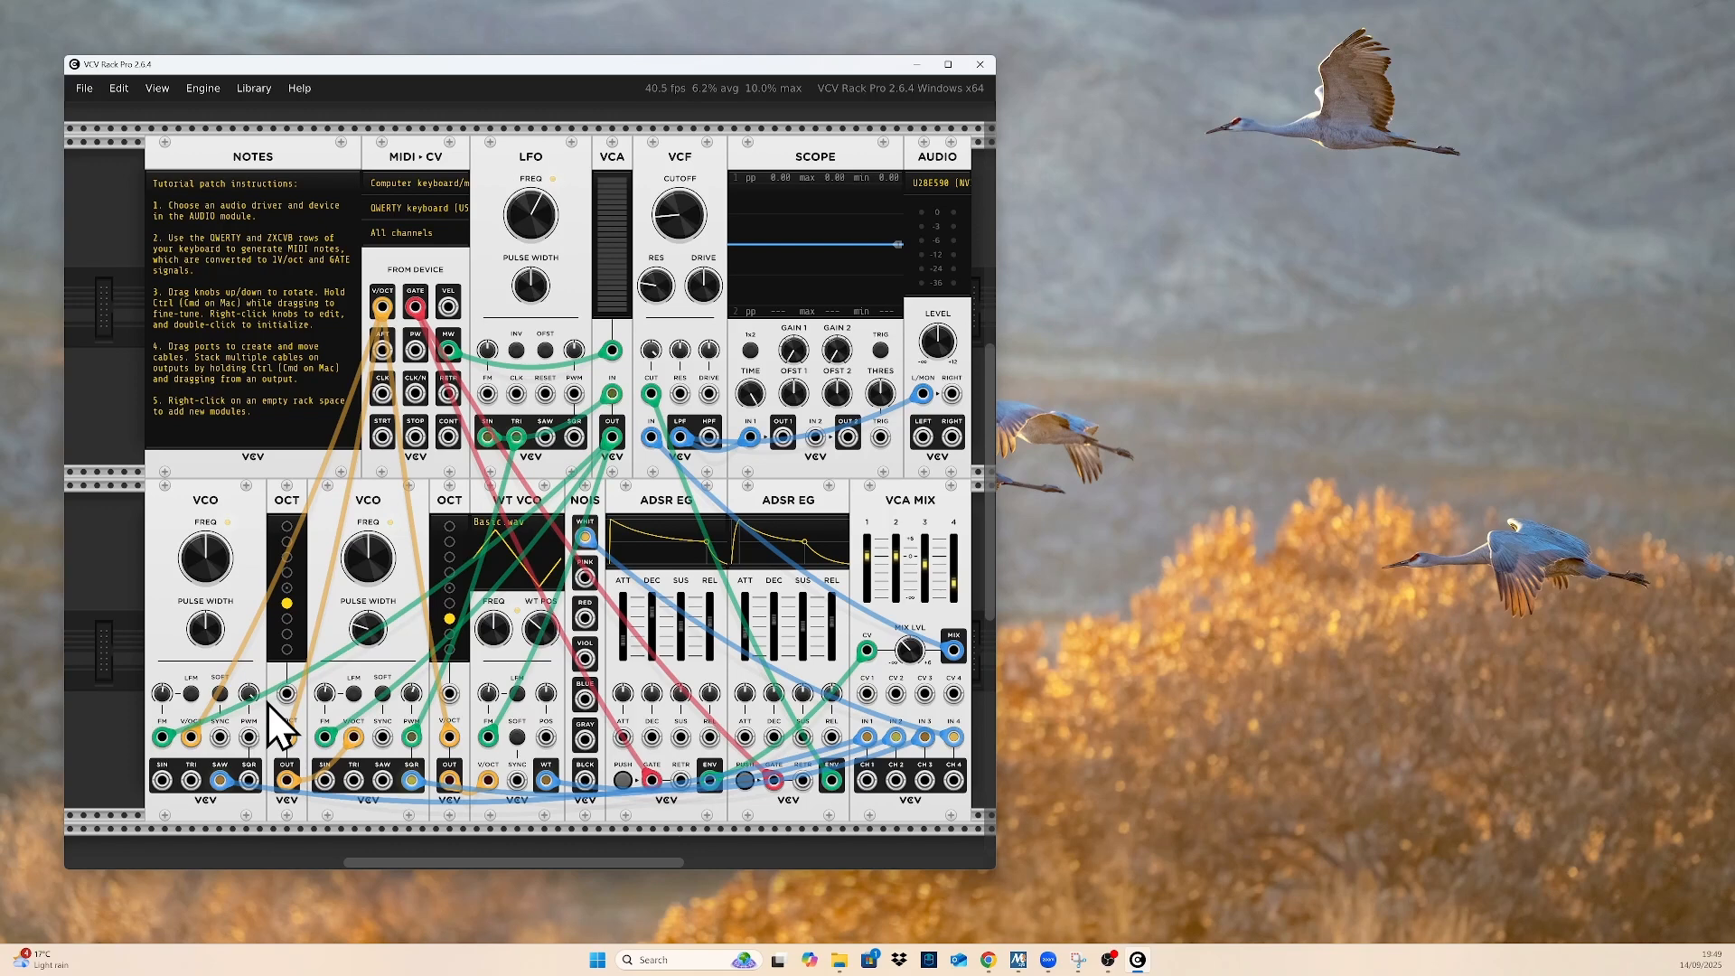
key(z)
key(z)
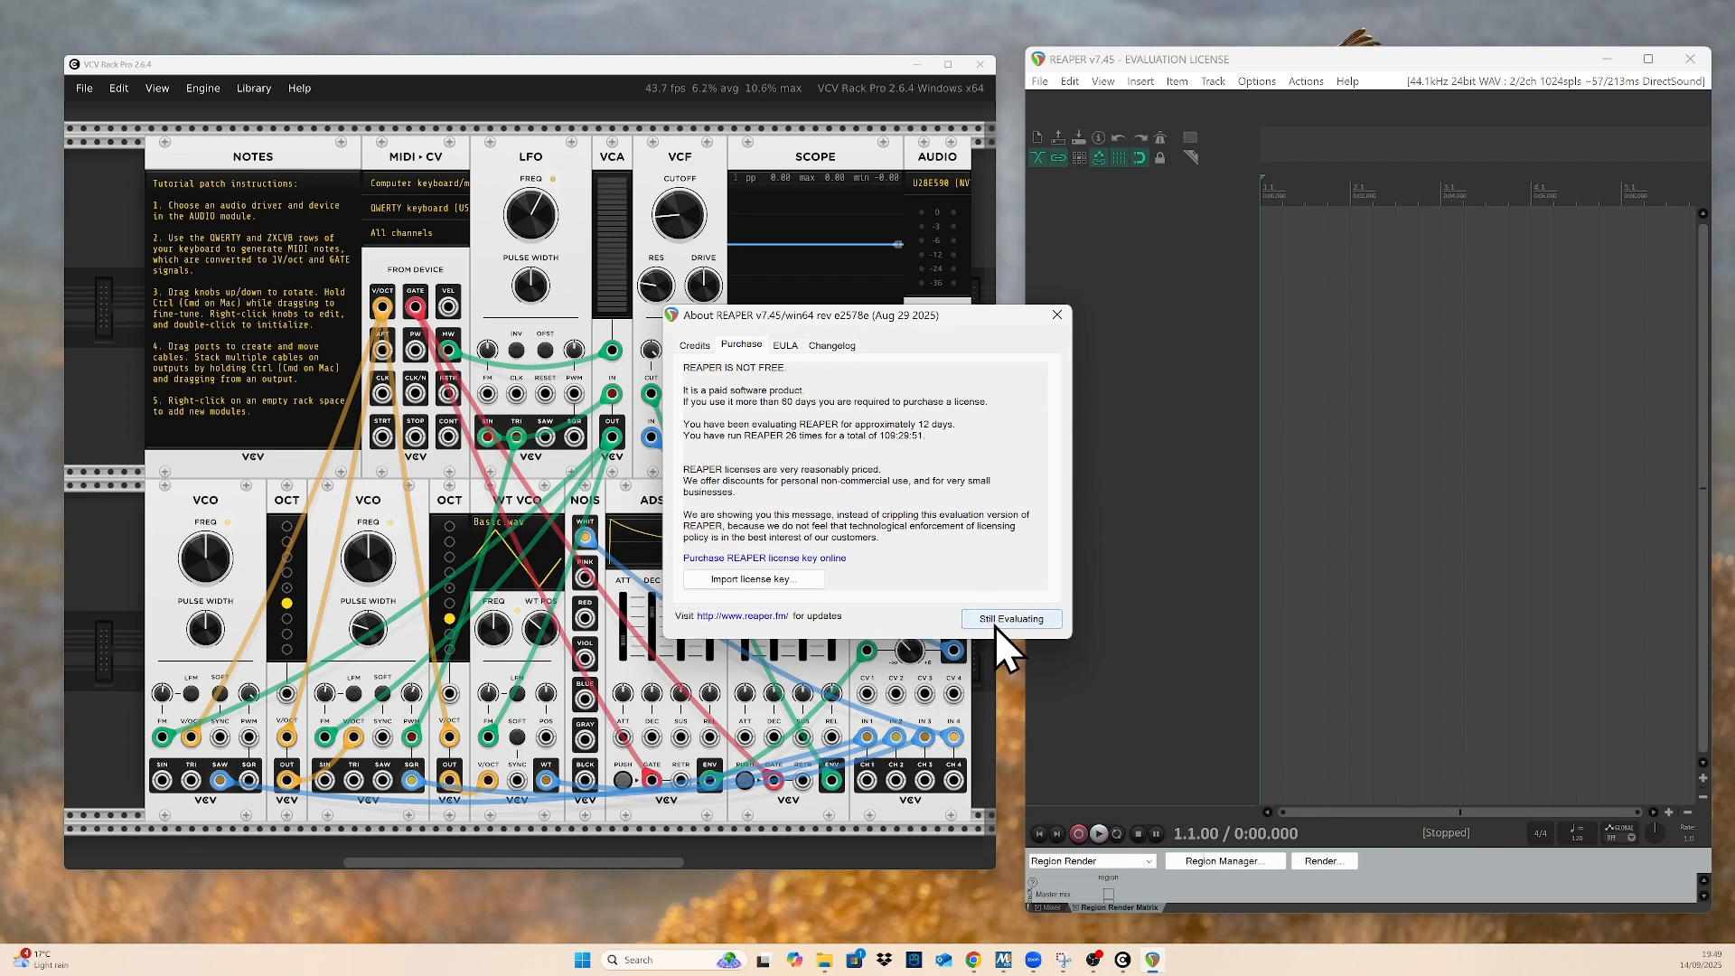
Dismiss REAPER's evaluation notice and insert a new track in the project
click(995, 622)
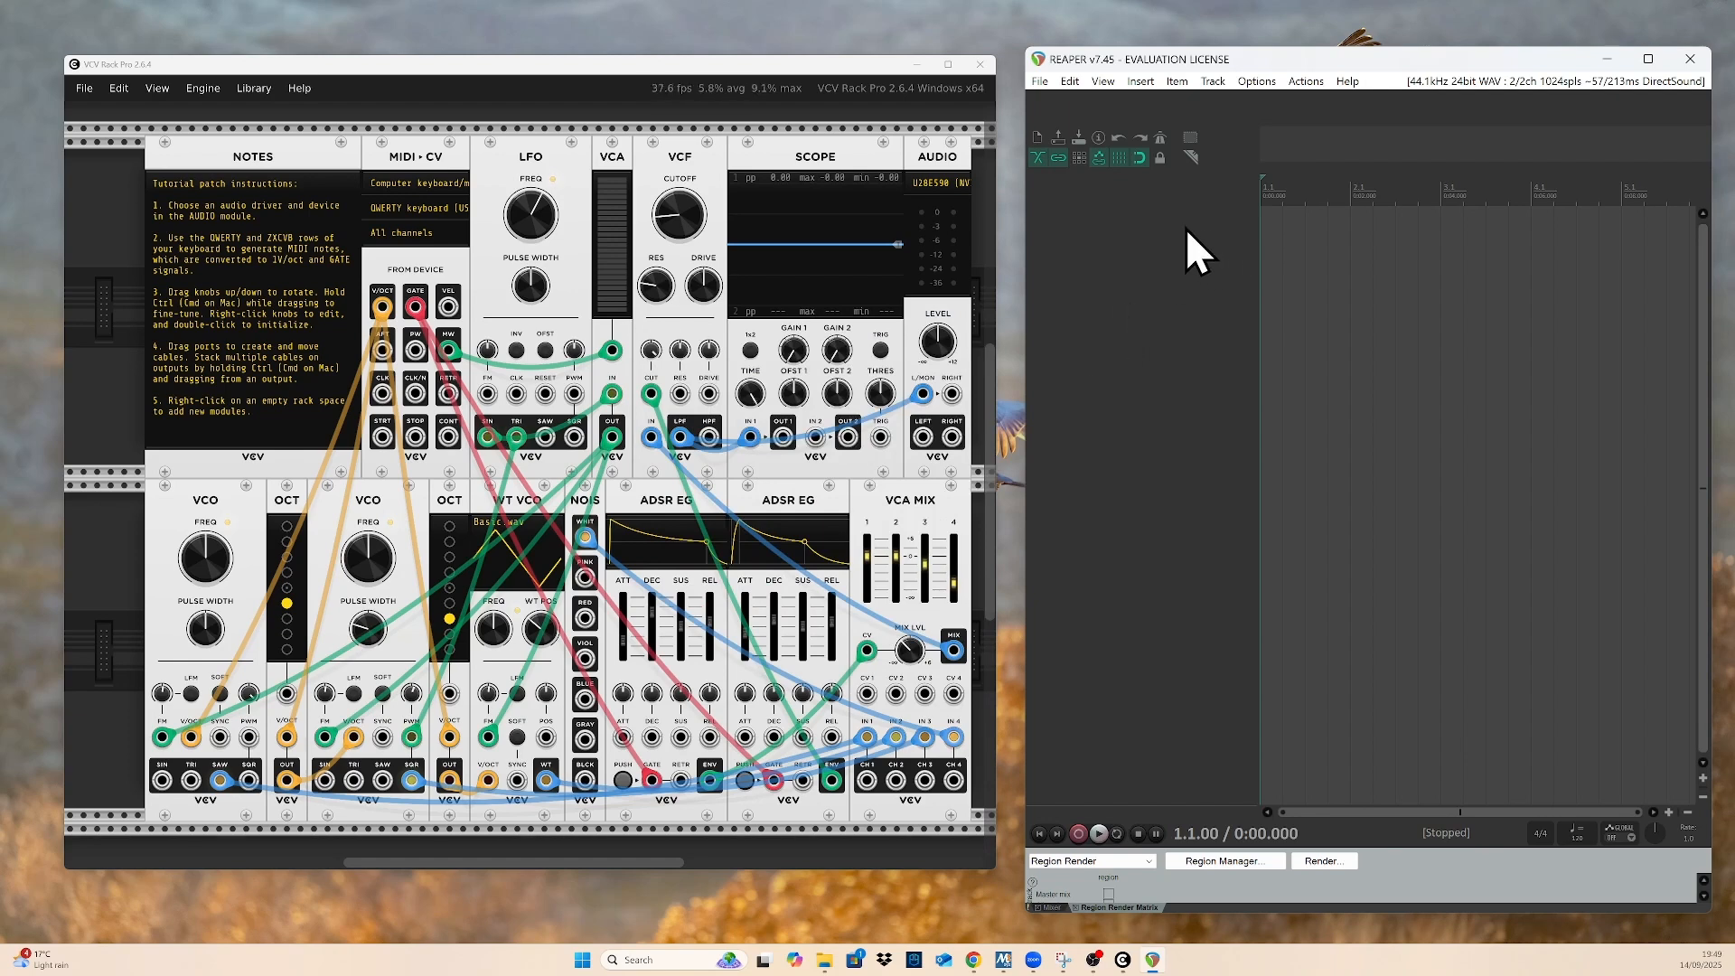
click(1218, 85)
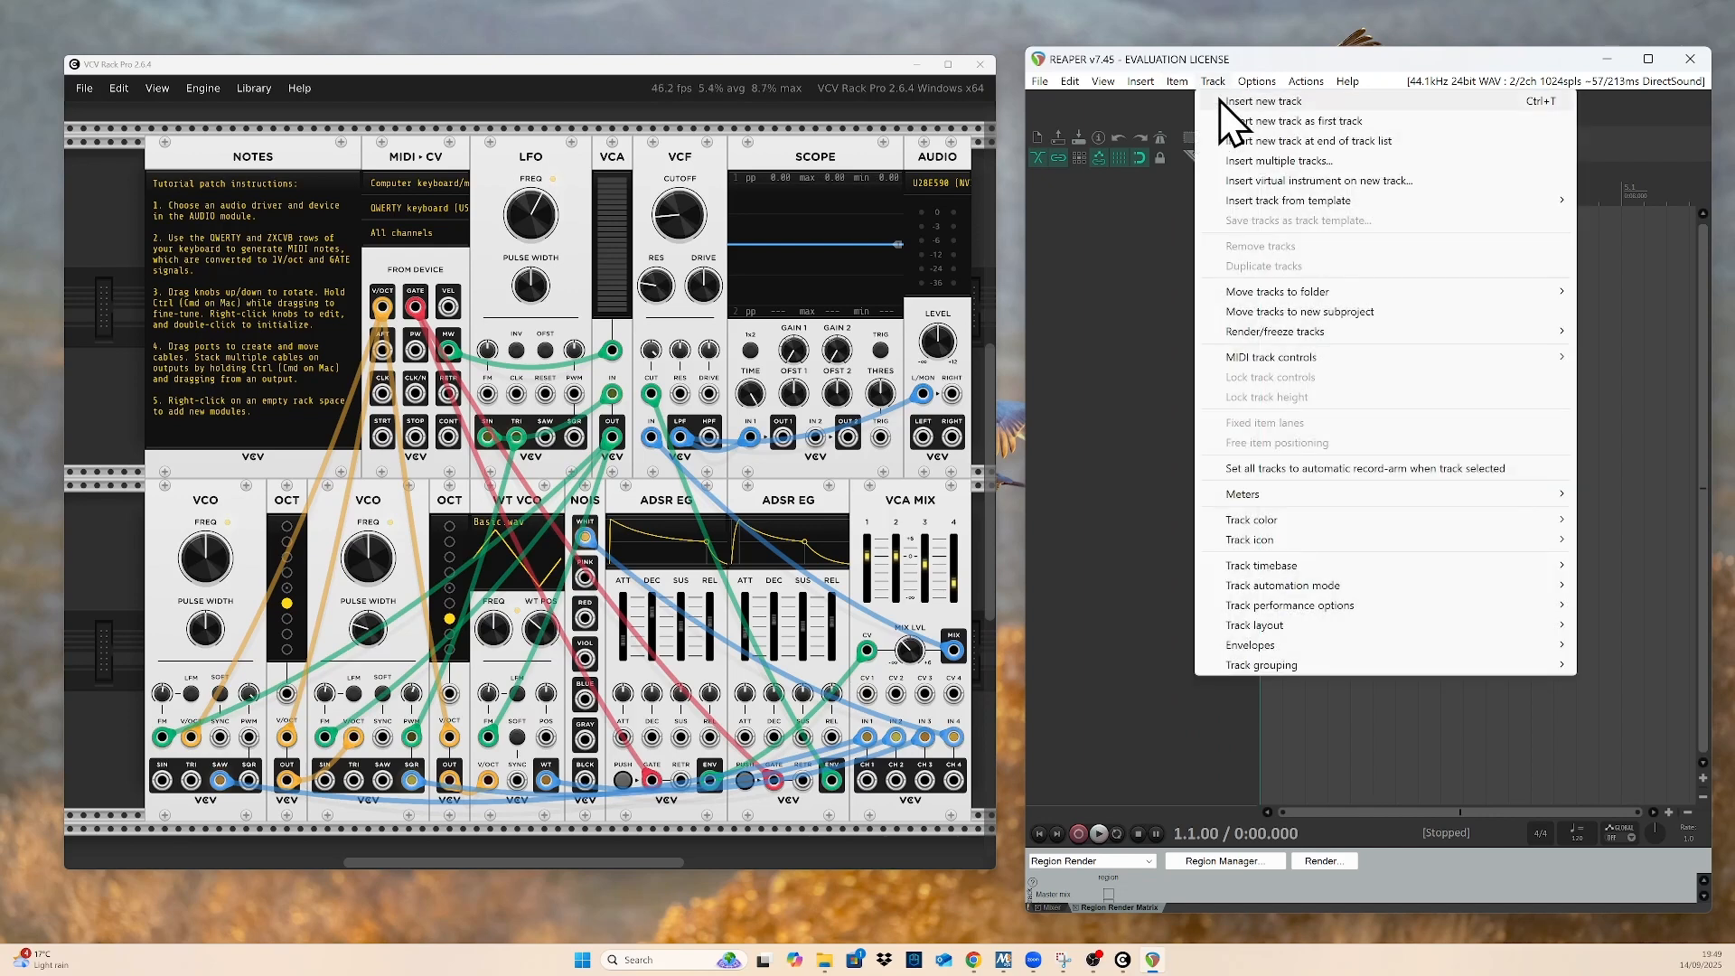
click(1240, 105)
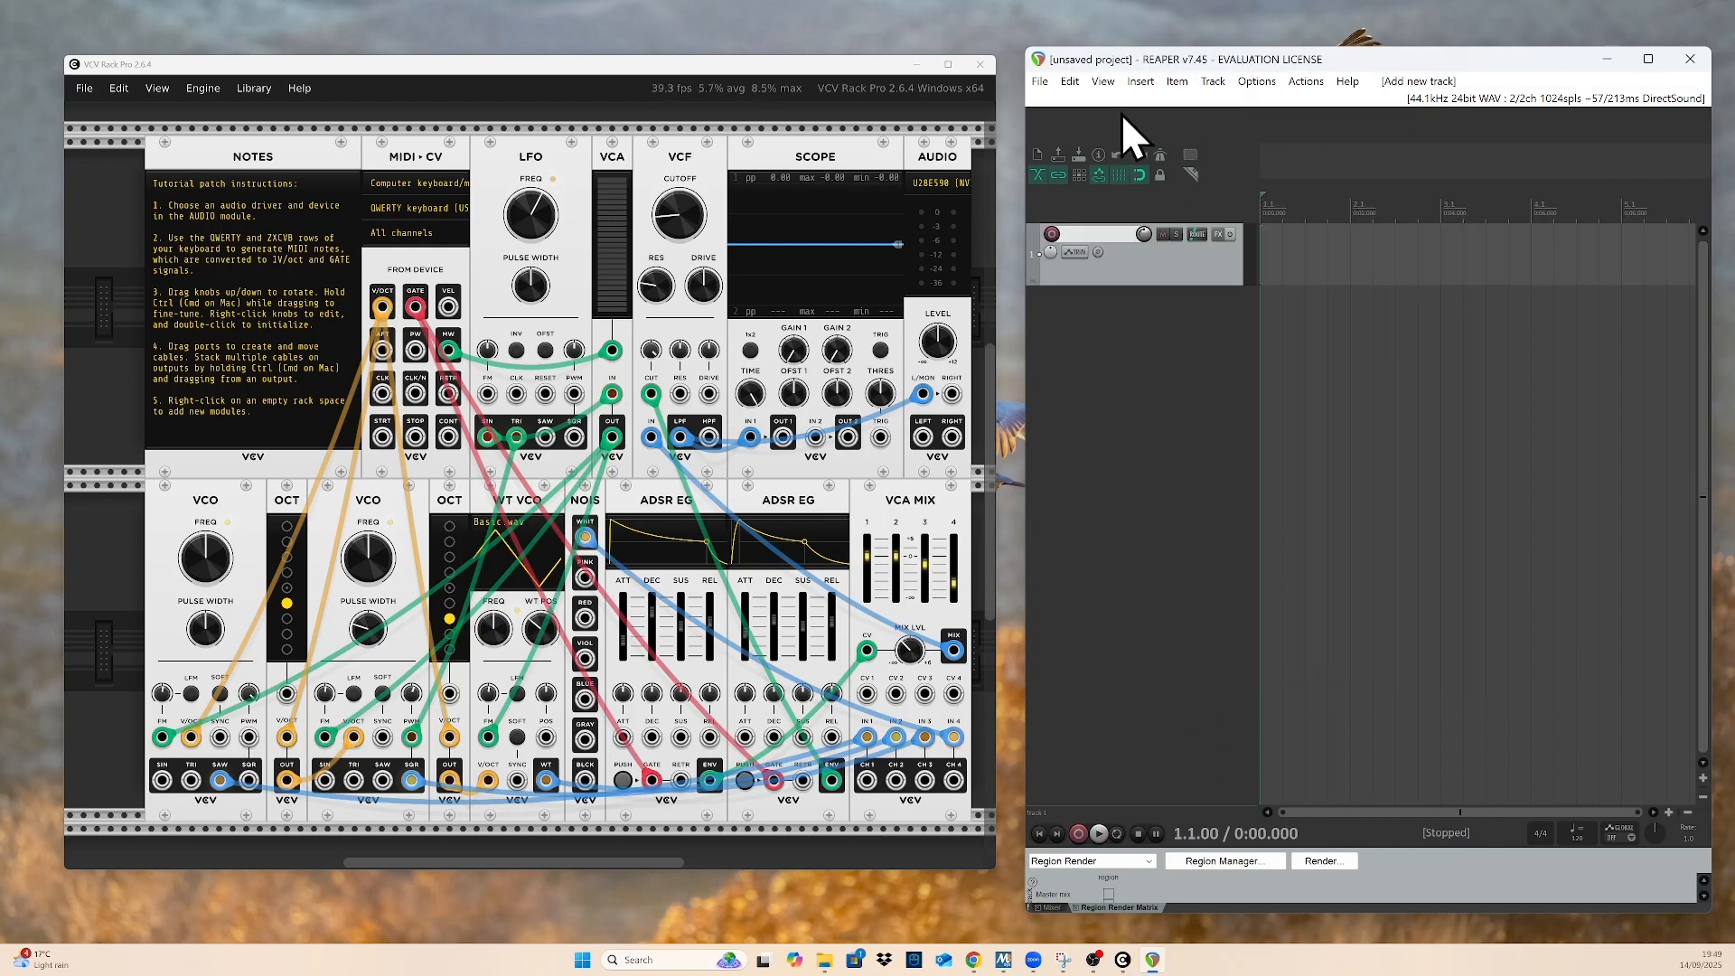
Insert an empty item on the new track and extend its end to just before bar 10
click(1178, 82)
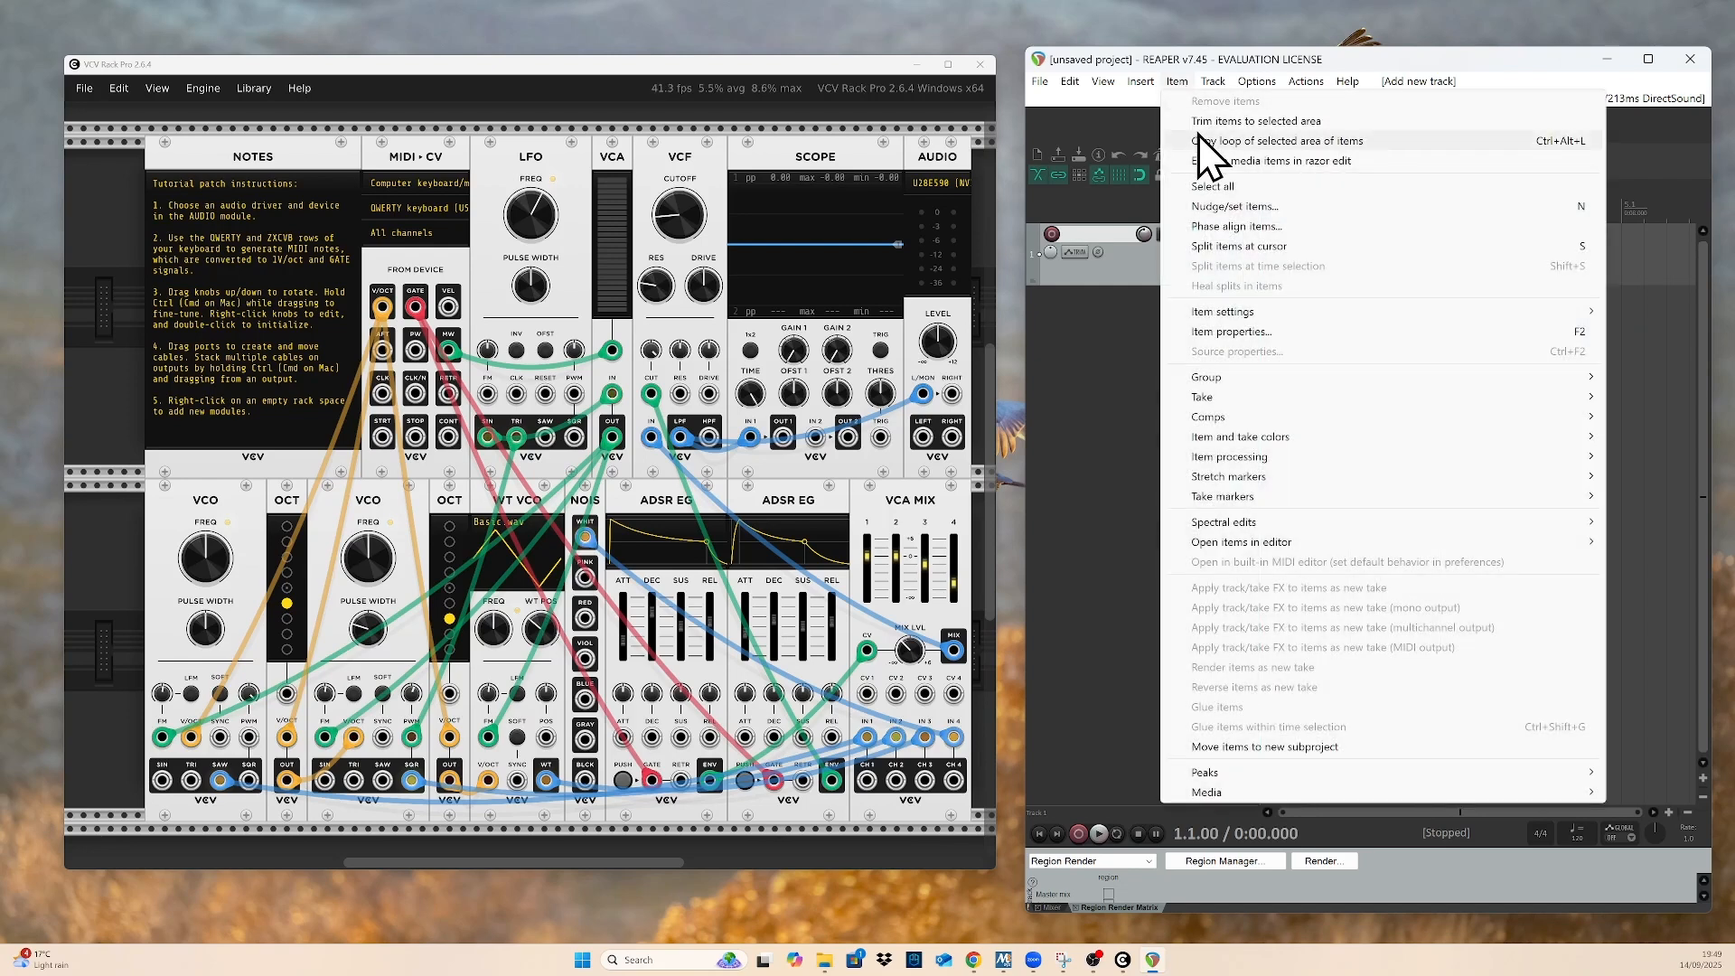
click(1144, 84)
click(1145, 84)
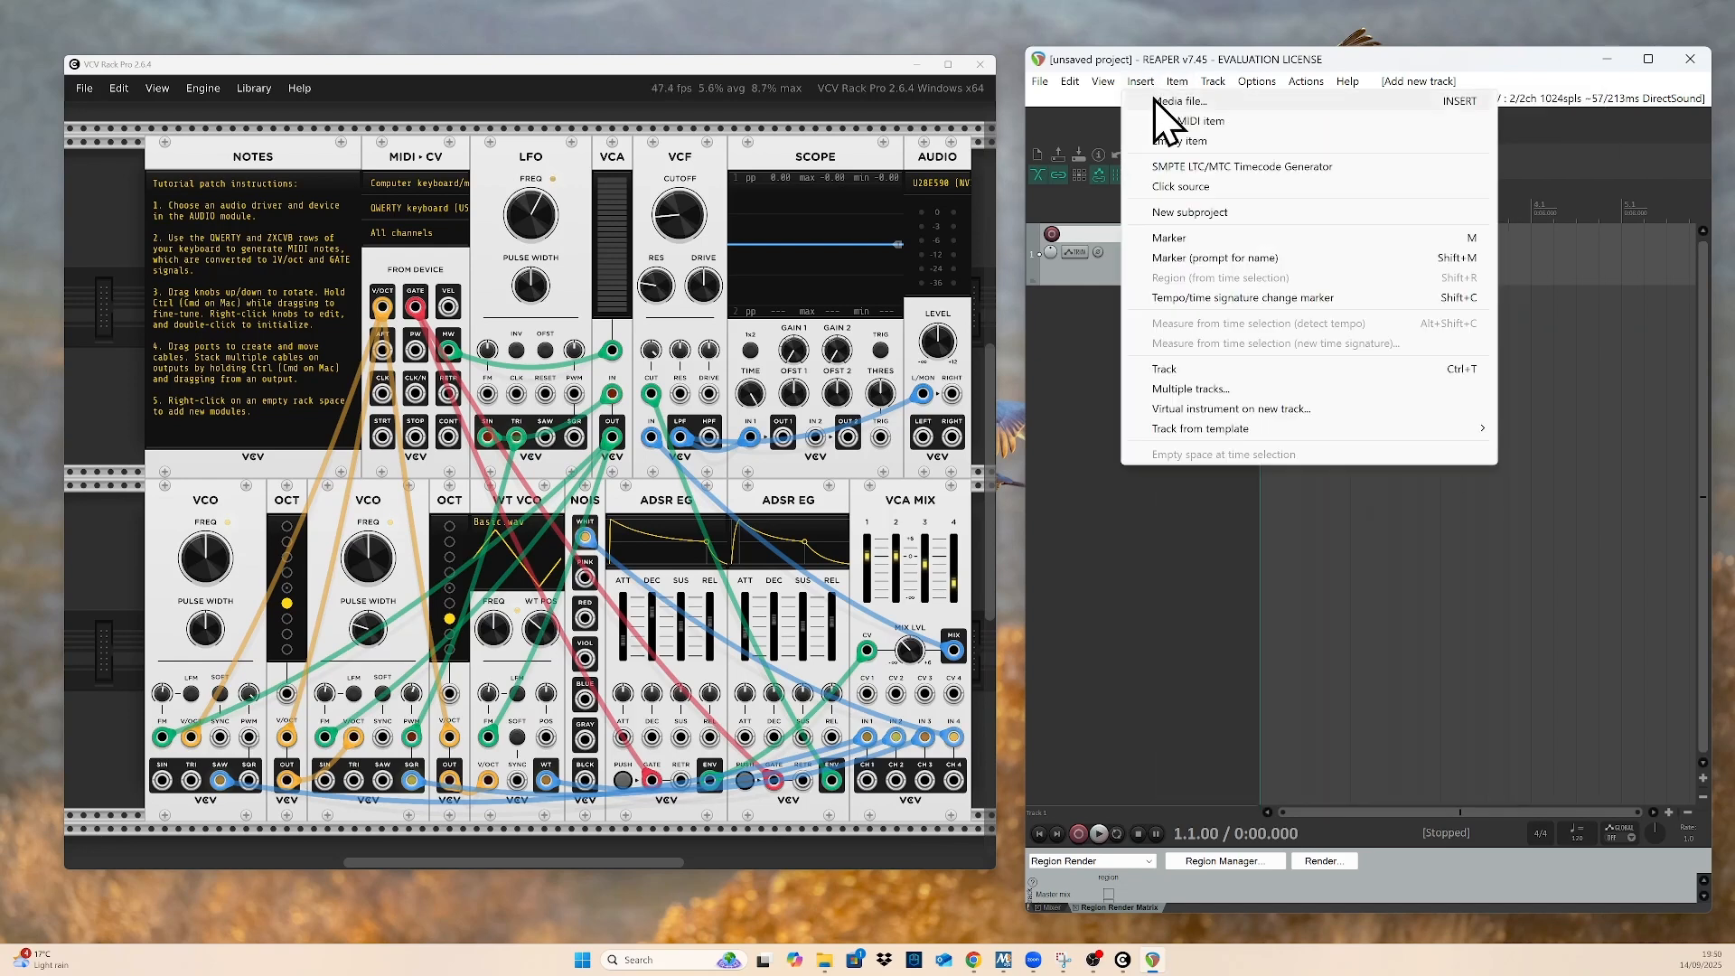
click(1182, 142)
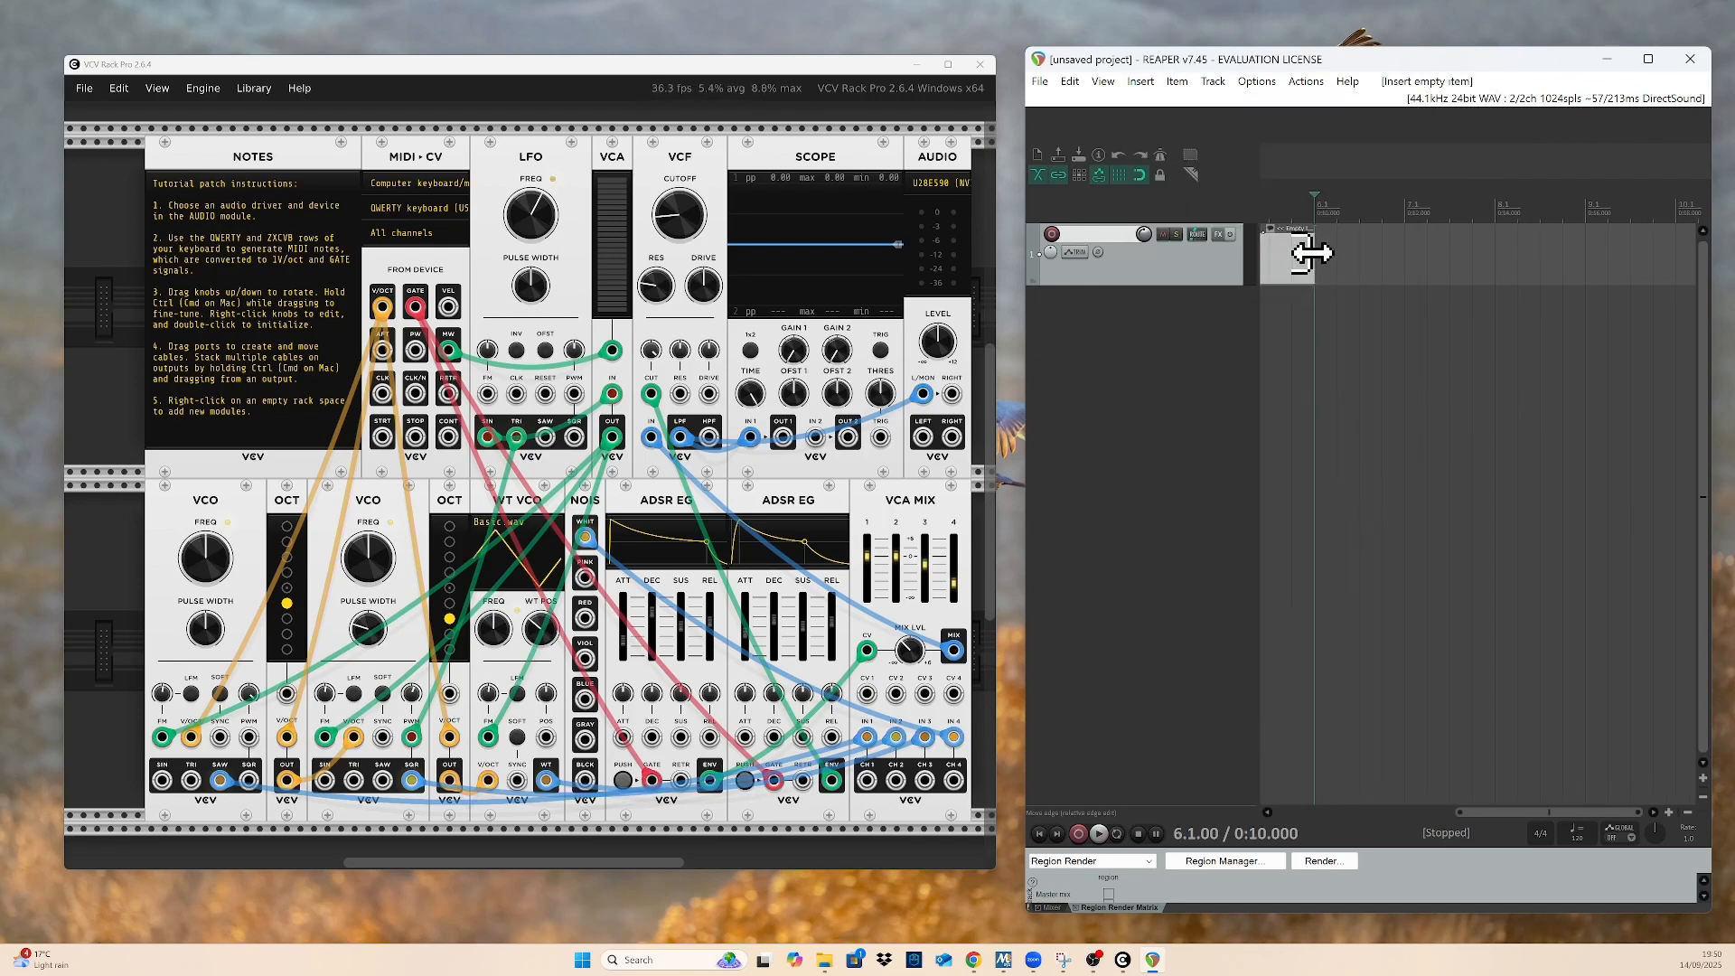
drag(1315, 256, 1654, 262)
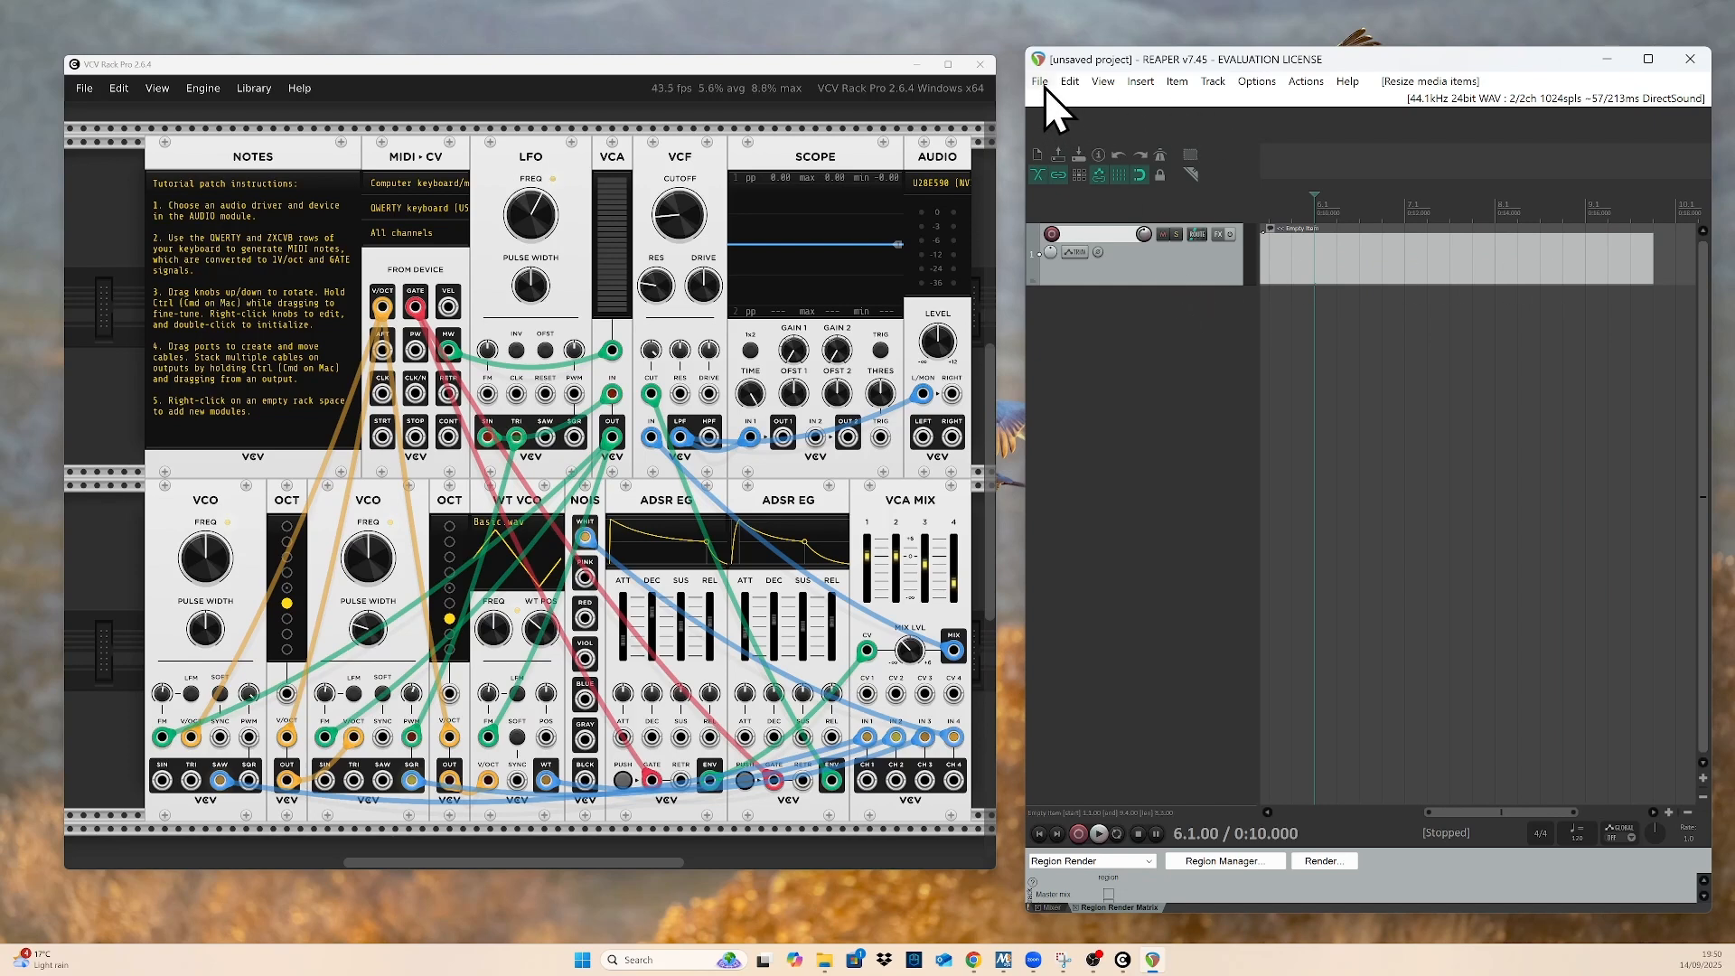
In REAPER's audio device preferences, set the input device to CABLE Output (VB-Audio Virtual Cable) and apply the settings
click(1105, 84)
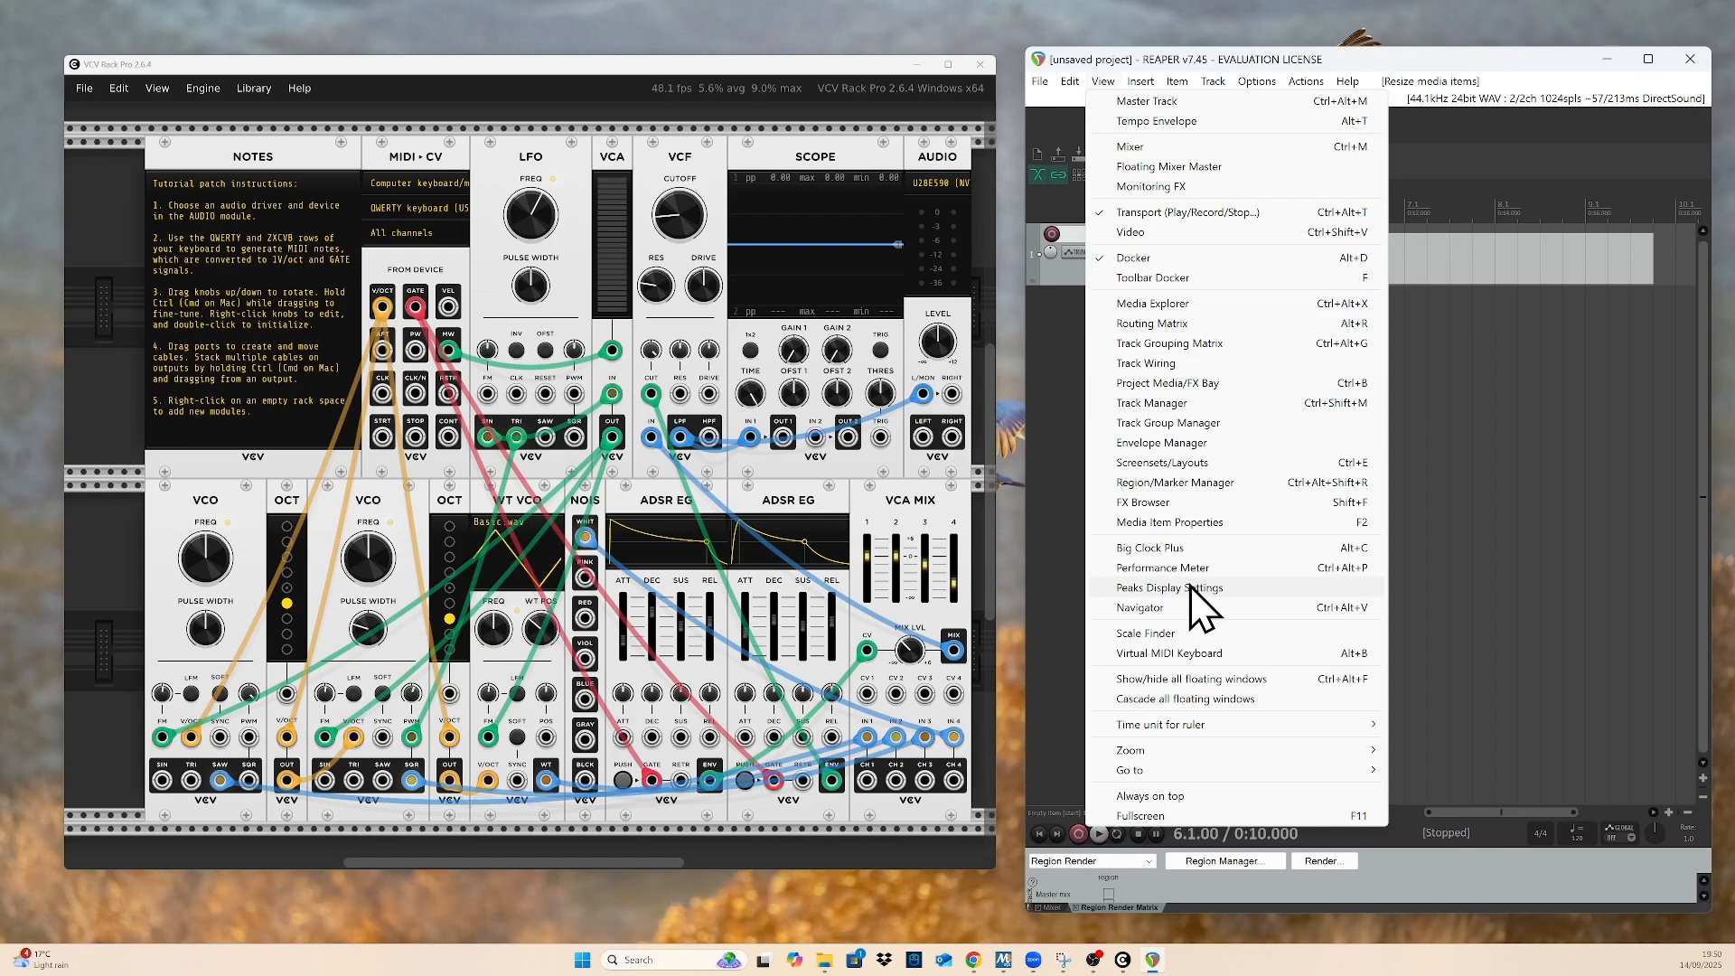
mouse_move(1078, 84)
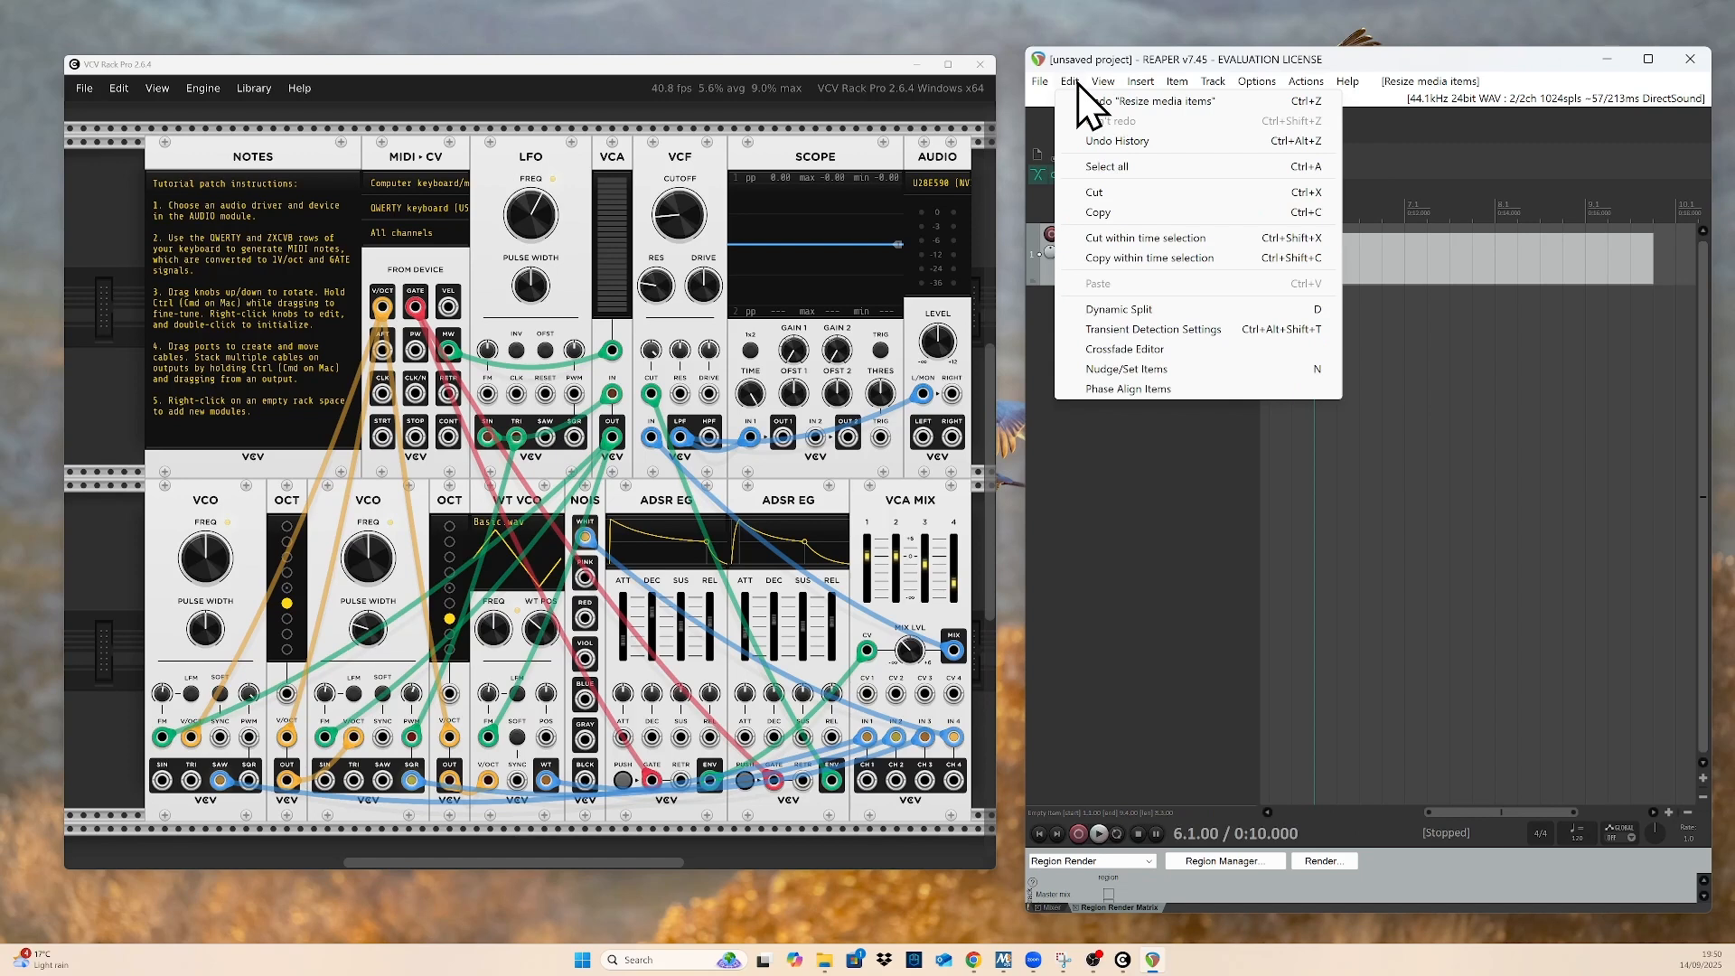
mouse_move(1257, 83)
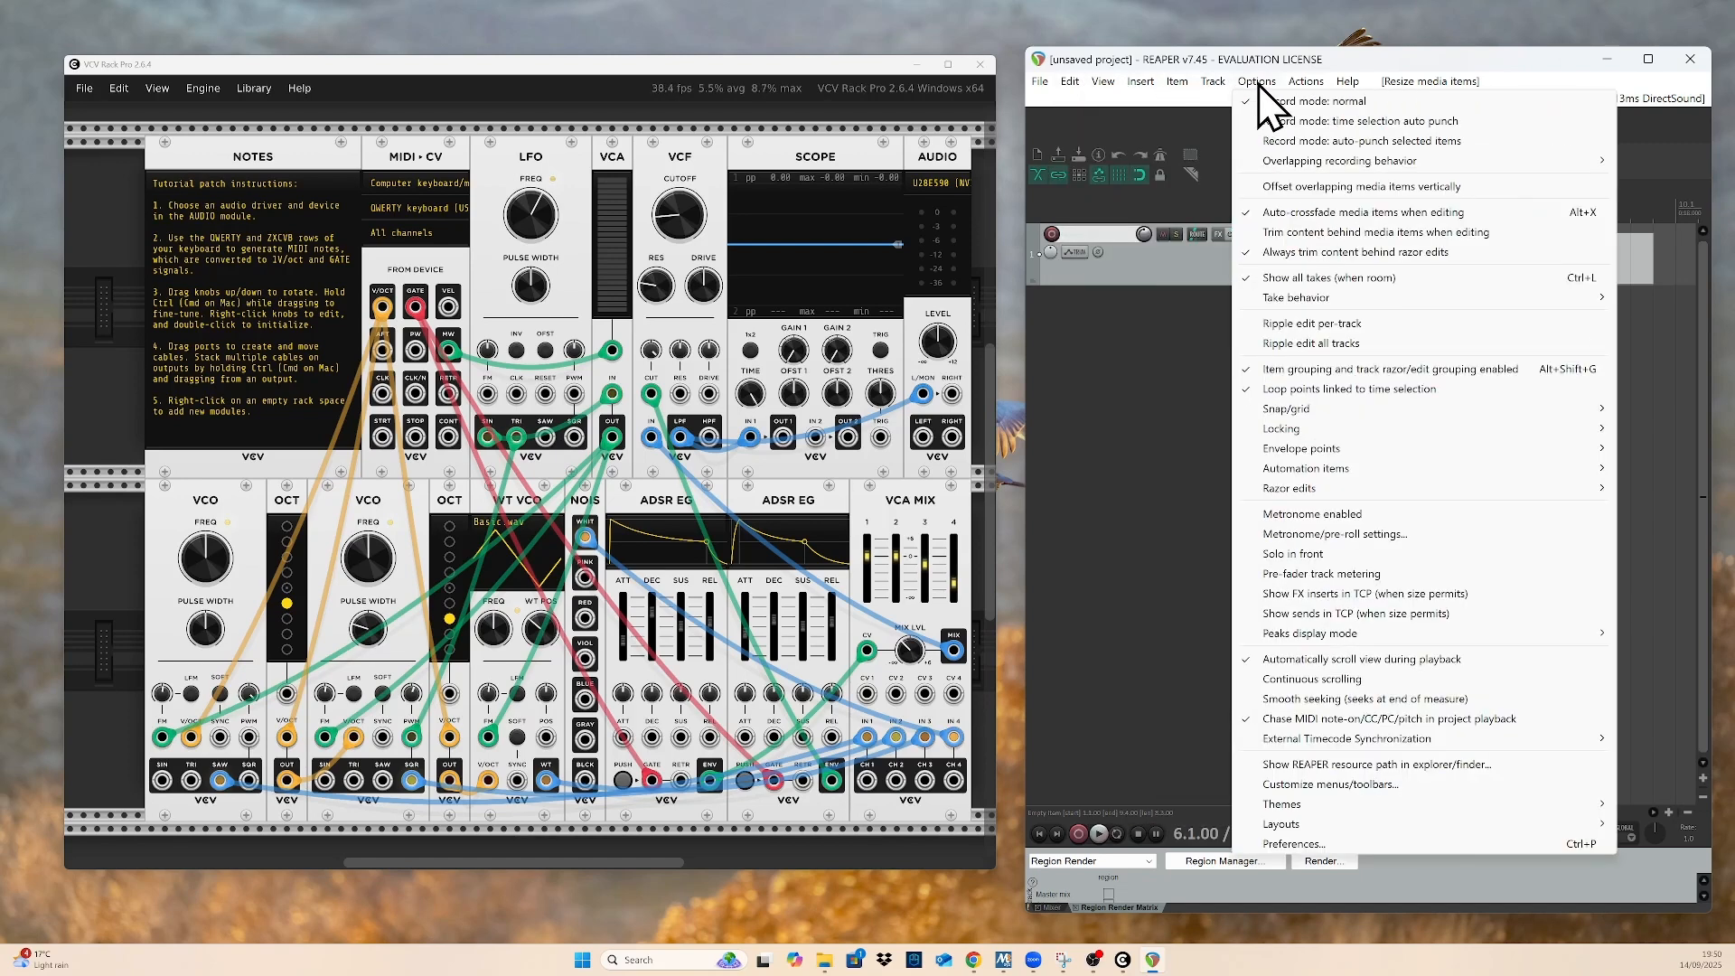
click(1315, 843)
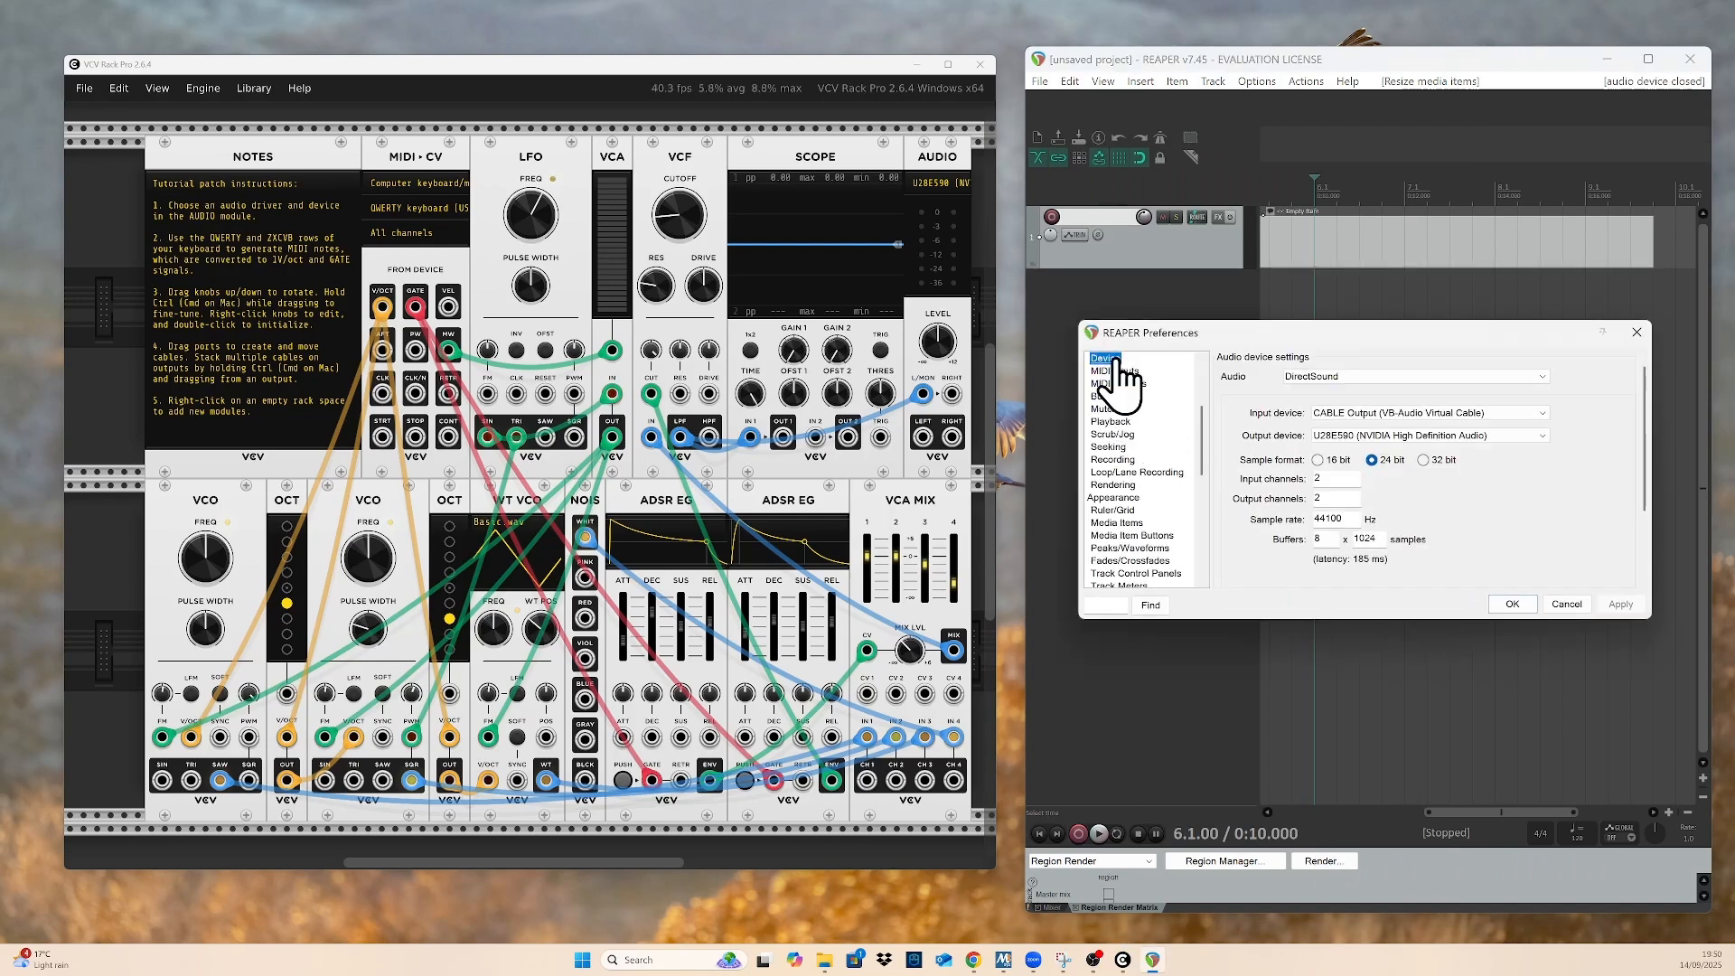
scroll(1120, 380, up, 5)
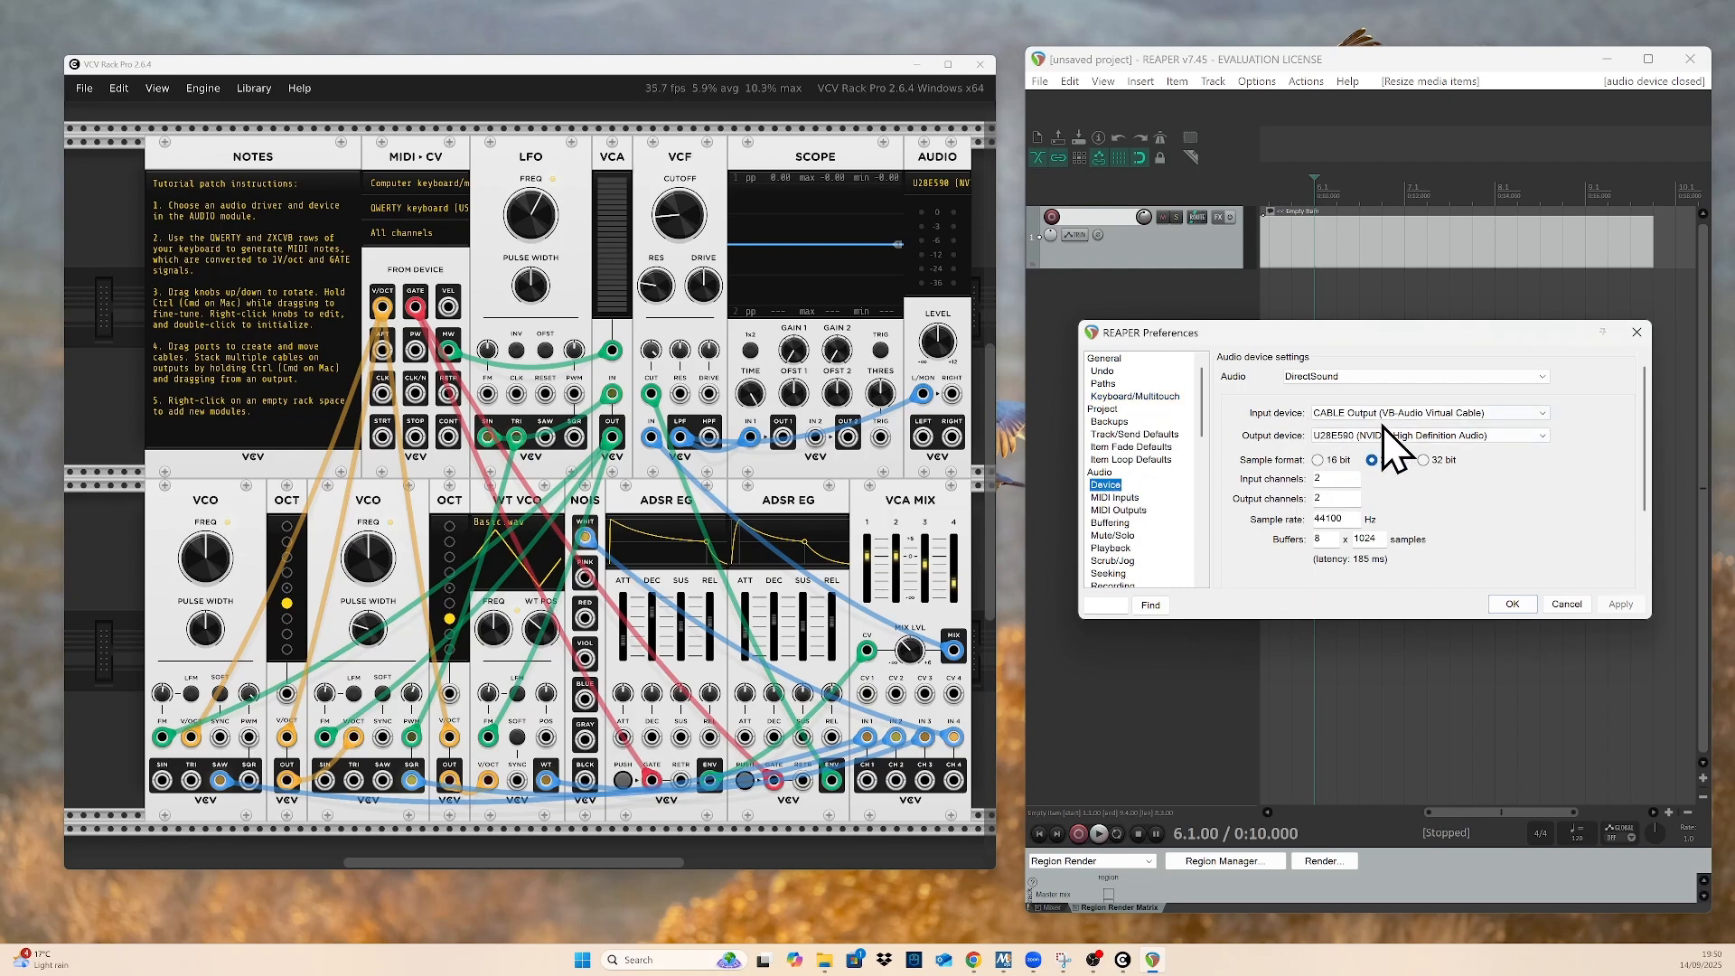
click(1540, 415)
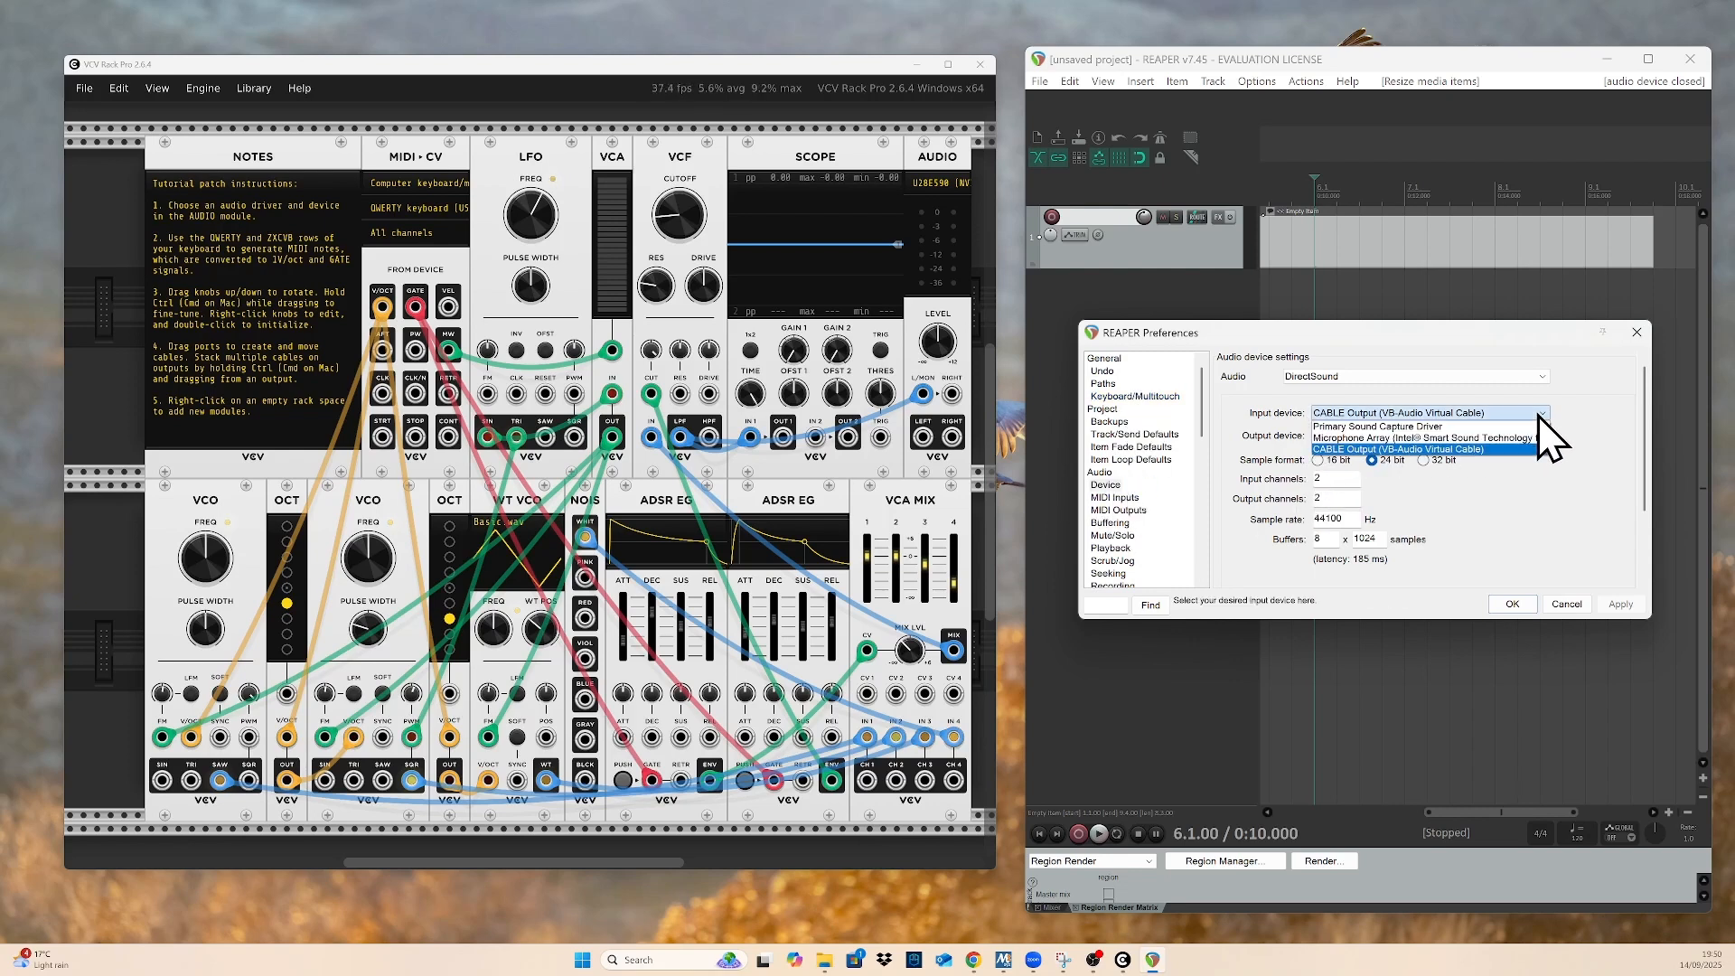
click(1462, 440)
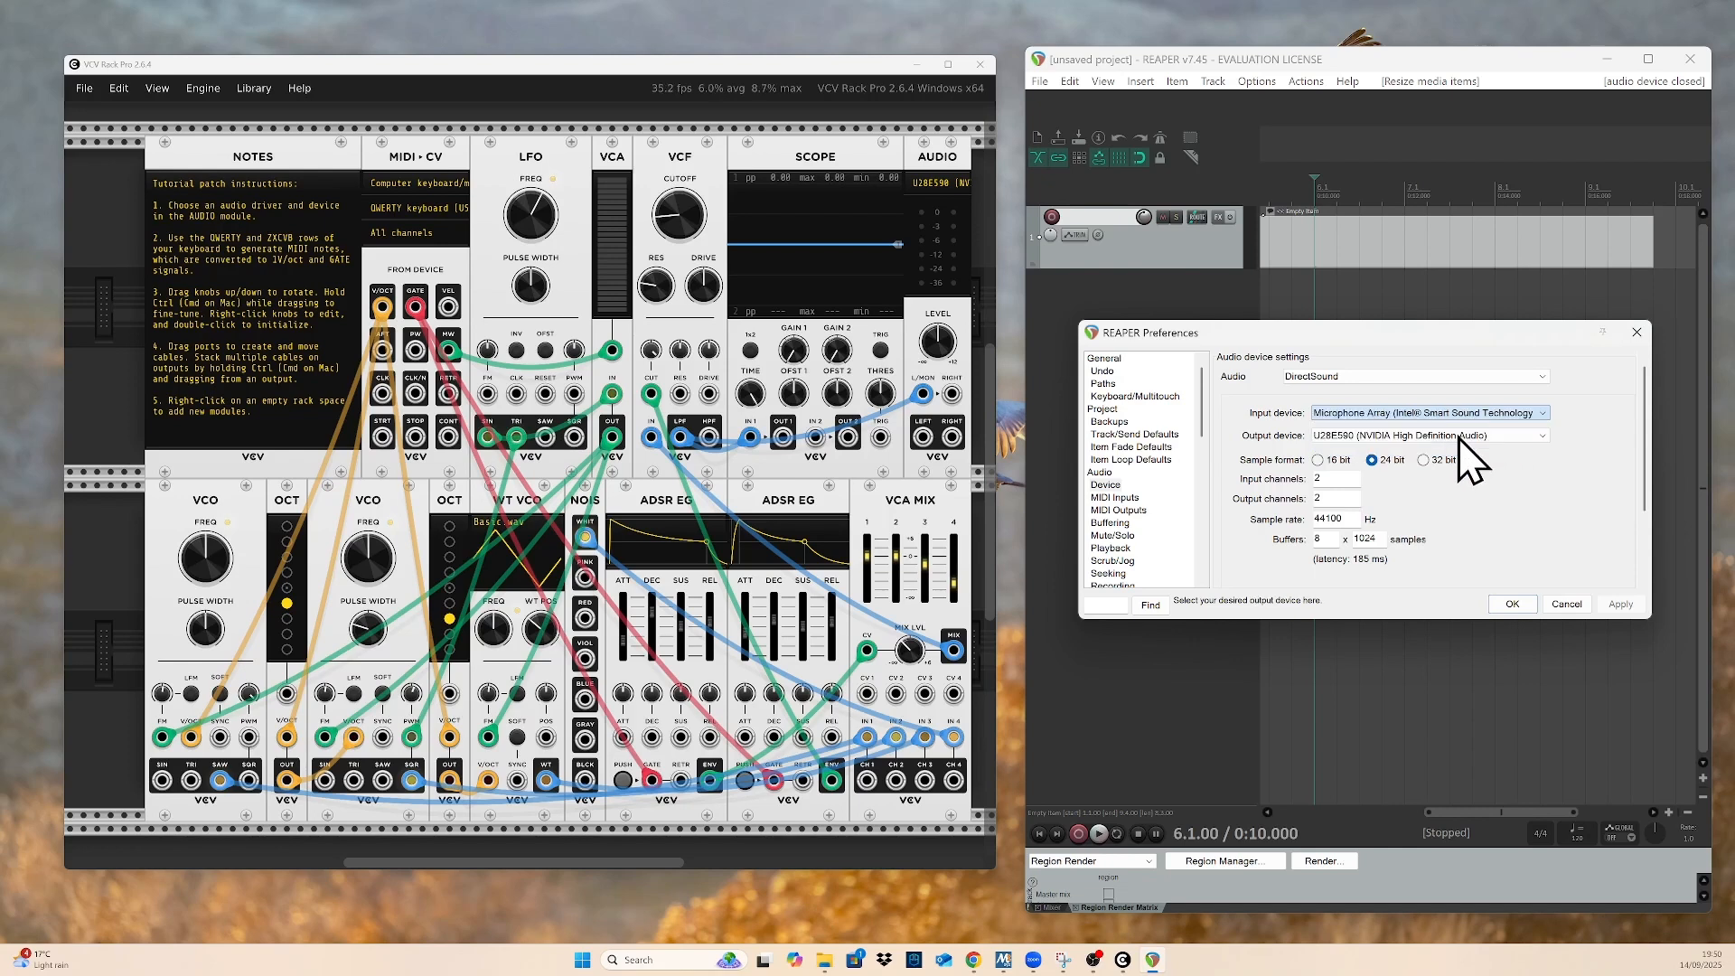
click(1542, 415)
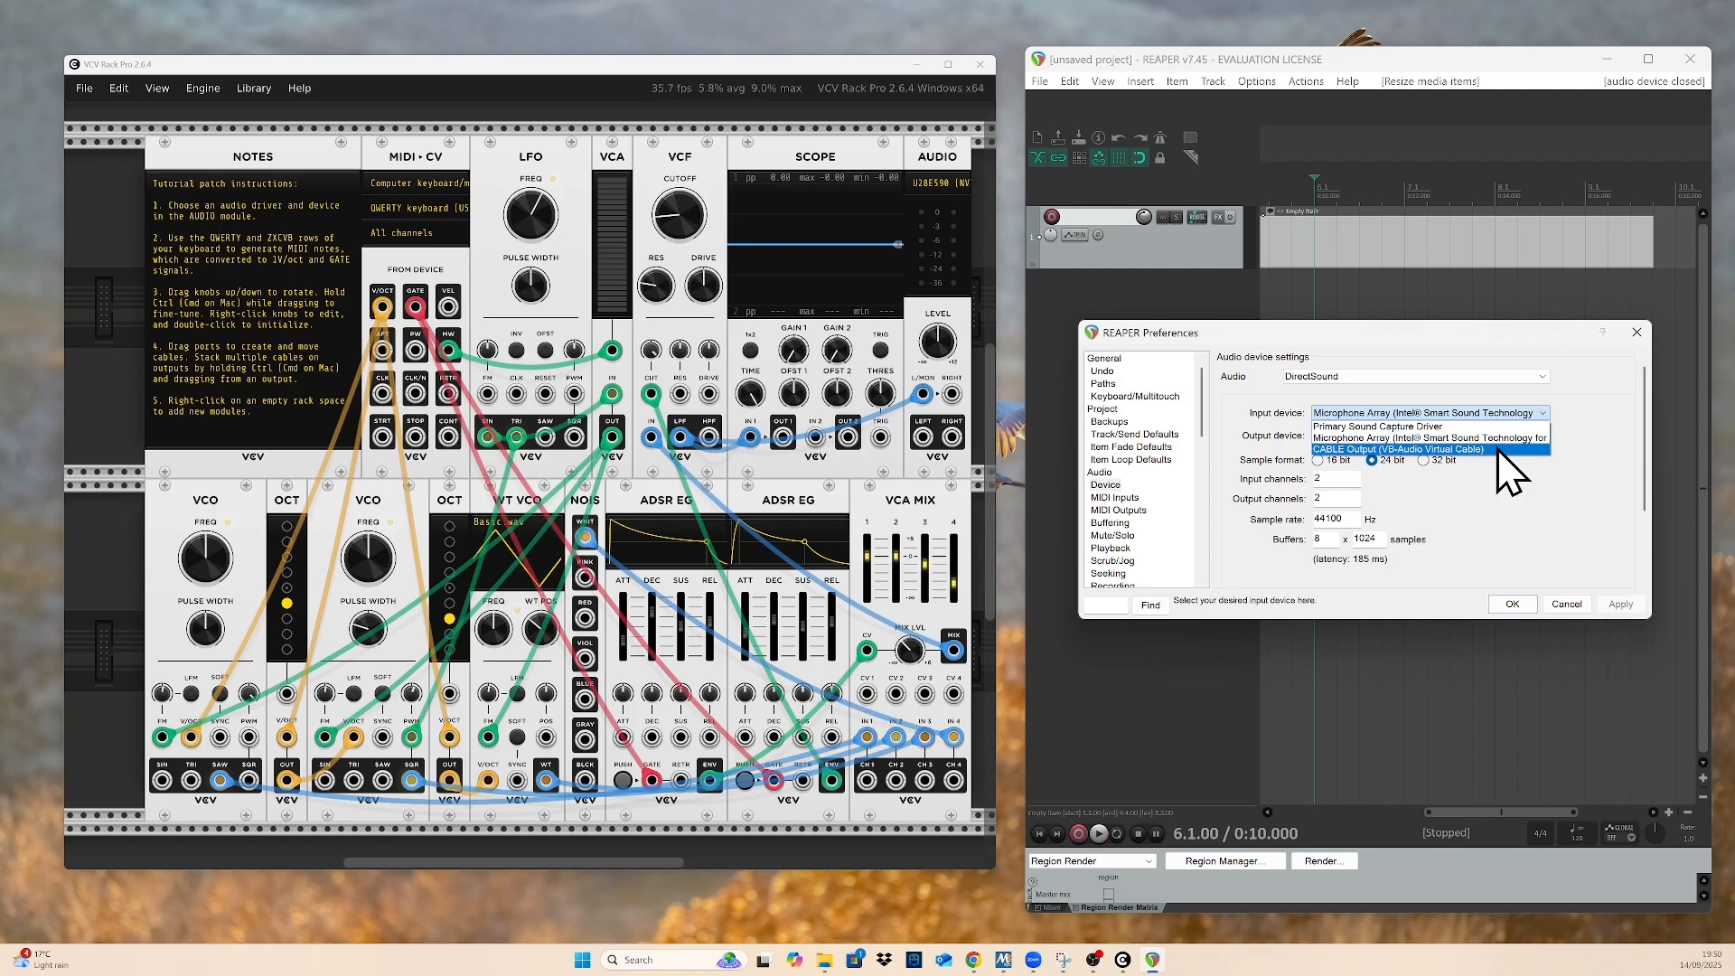
click(1498, 449)
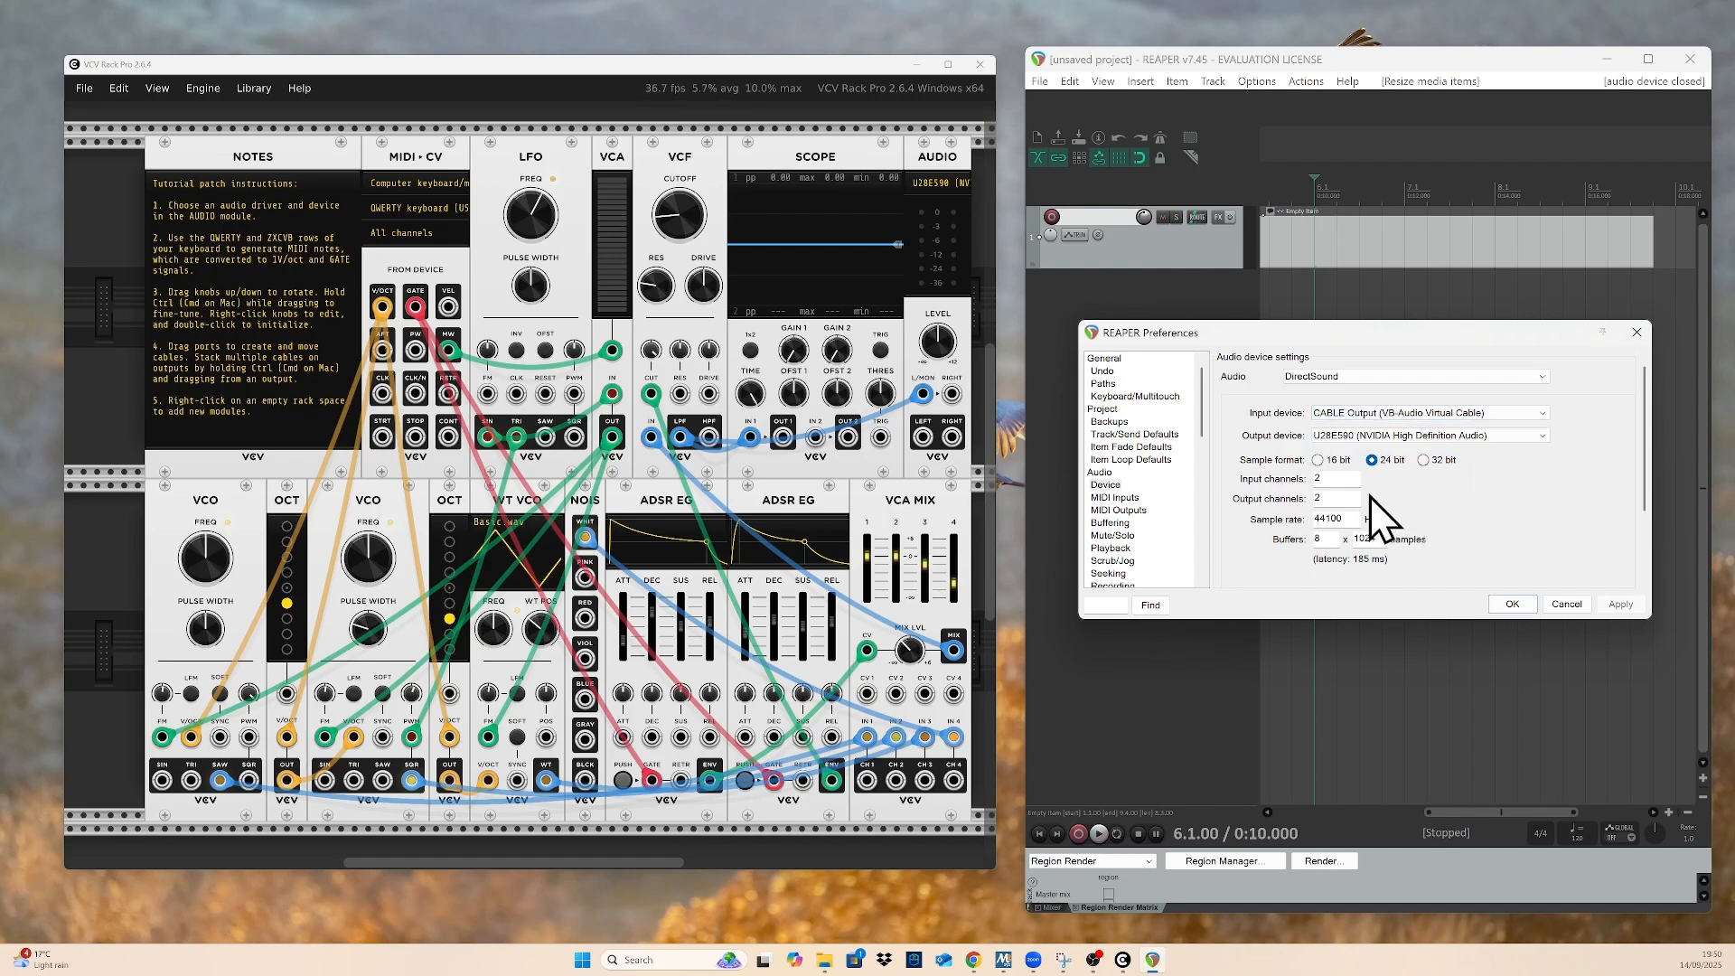
click(1515, 602)
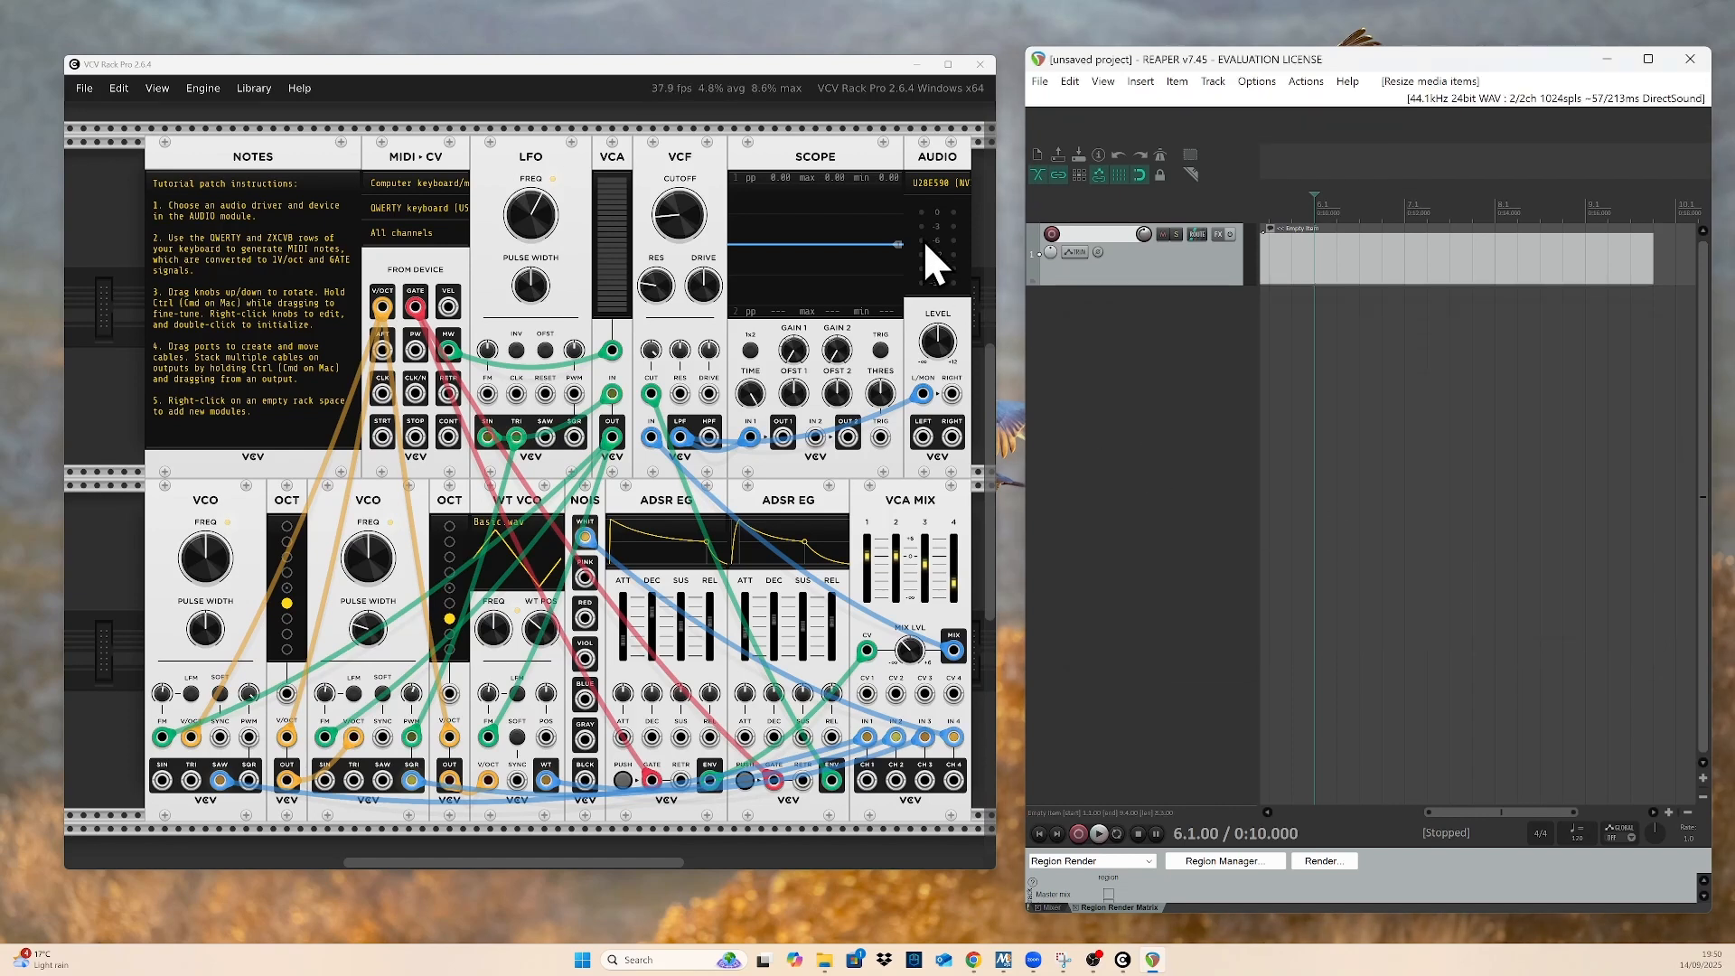
Set the VCV Rack AUDIO module's device to CABLE Output (VB-Audio Virtual Cable) (1-2 in)
click(935, 181)
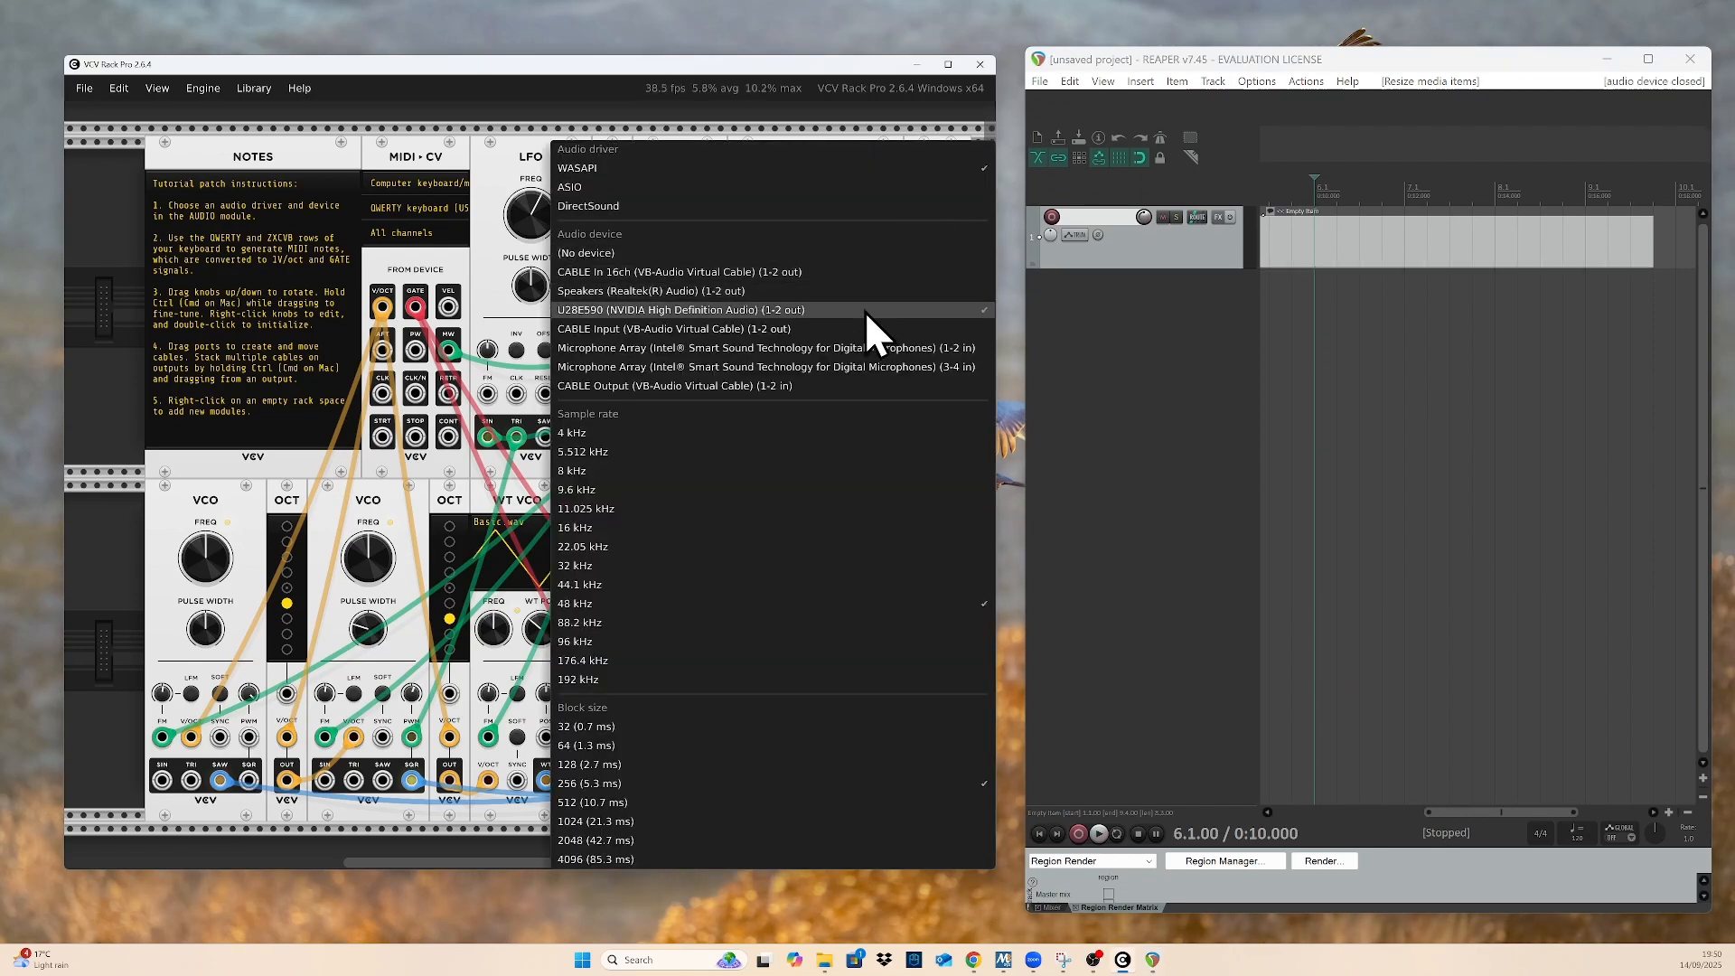
click(805, 385)
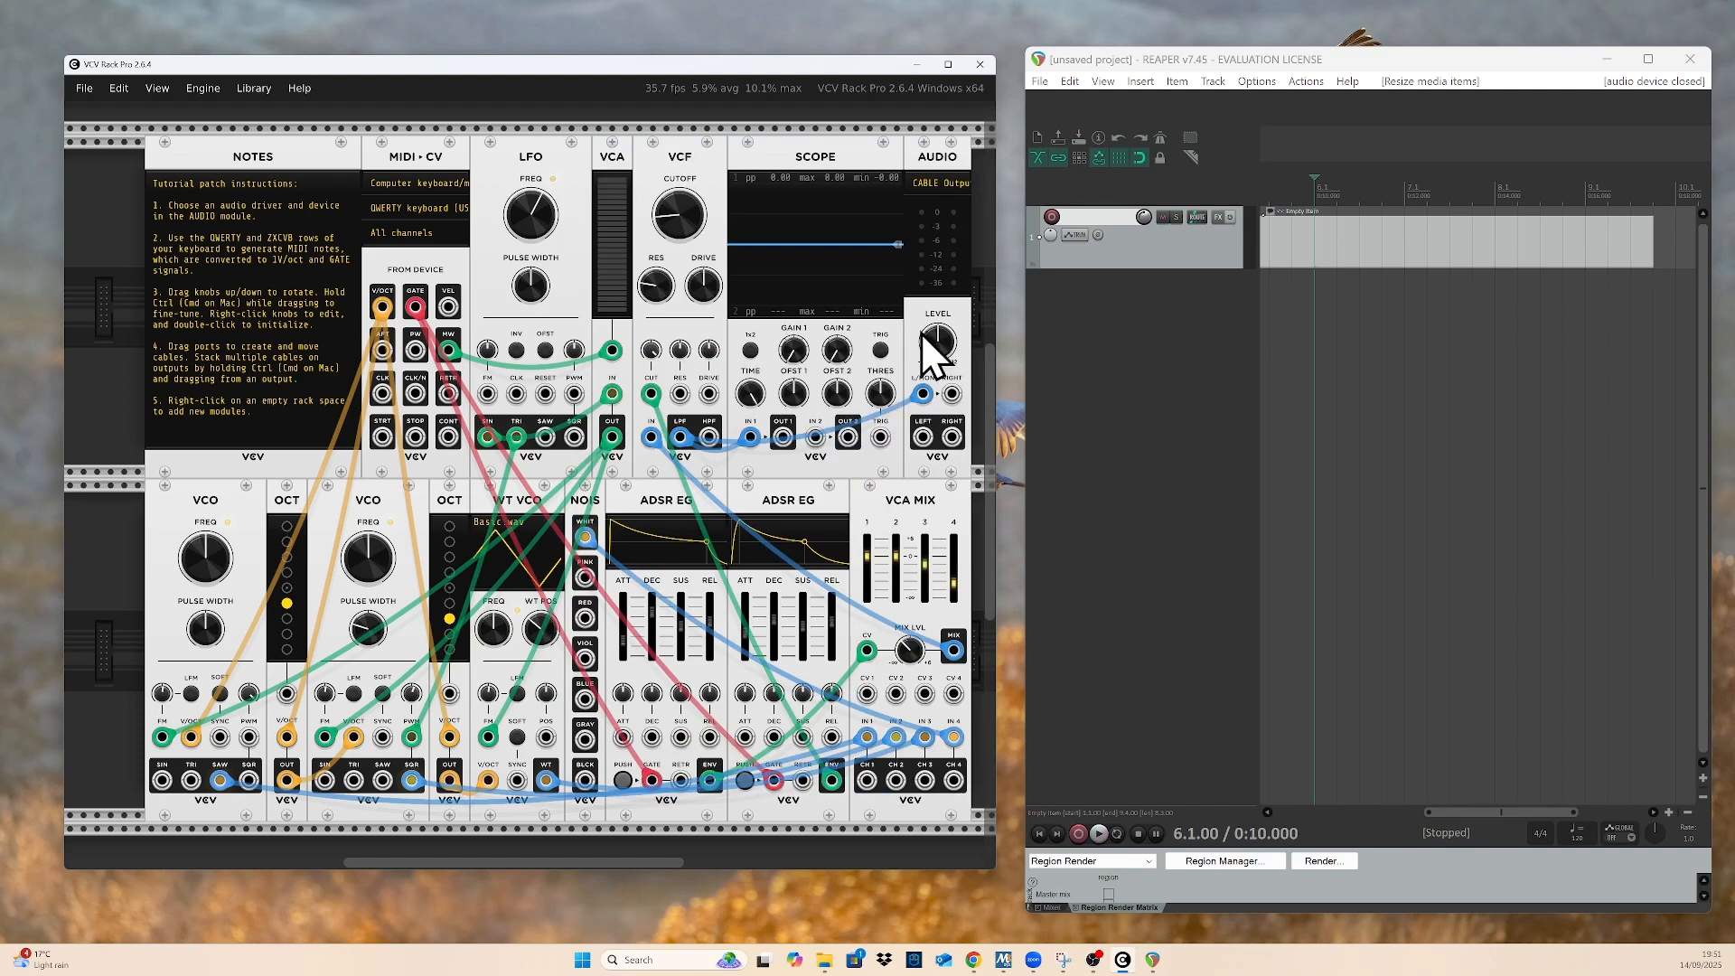
Arm the REAPER track and try to record a note played in VCV Rack
click(1050, 216)
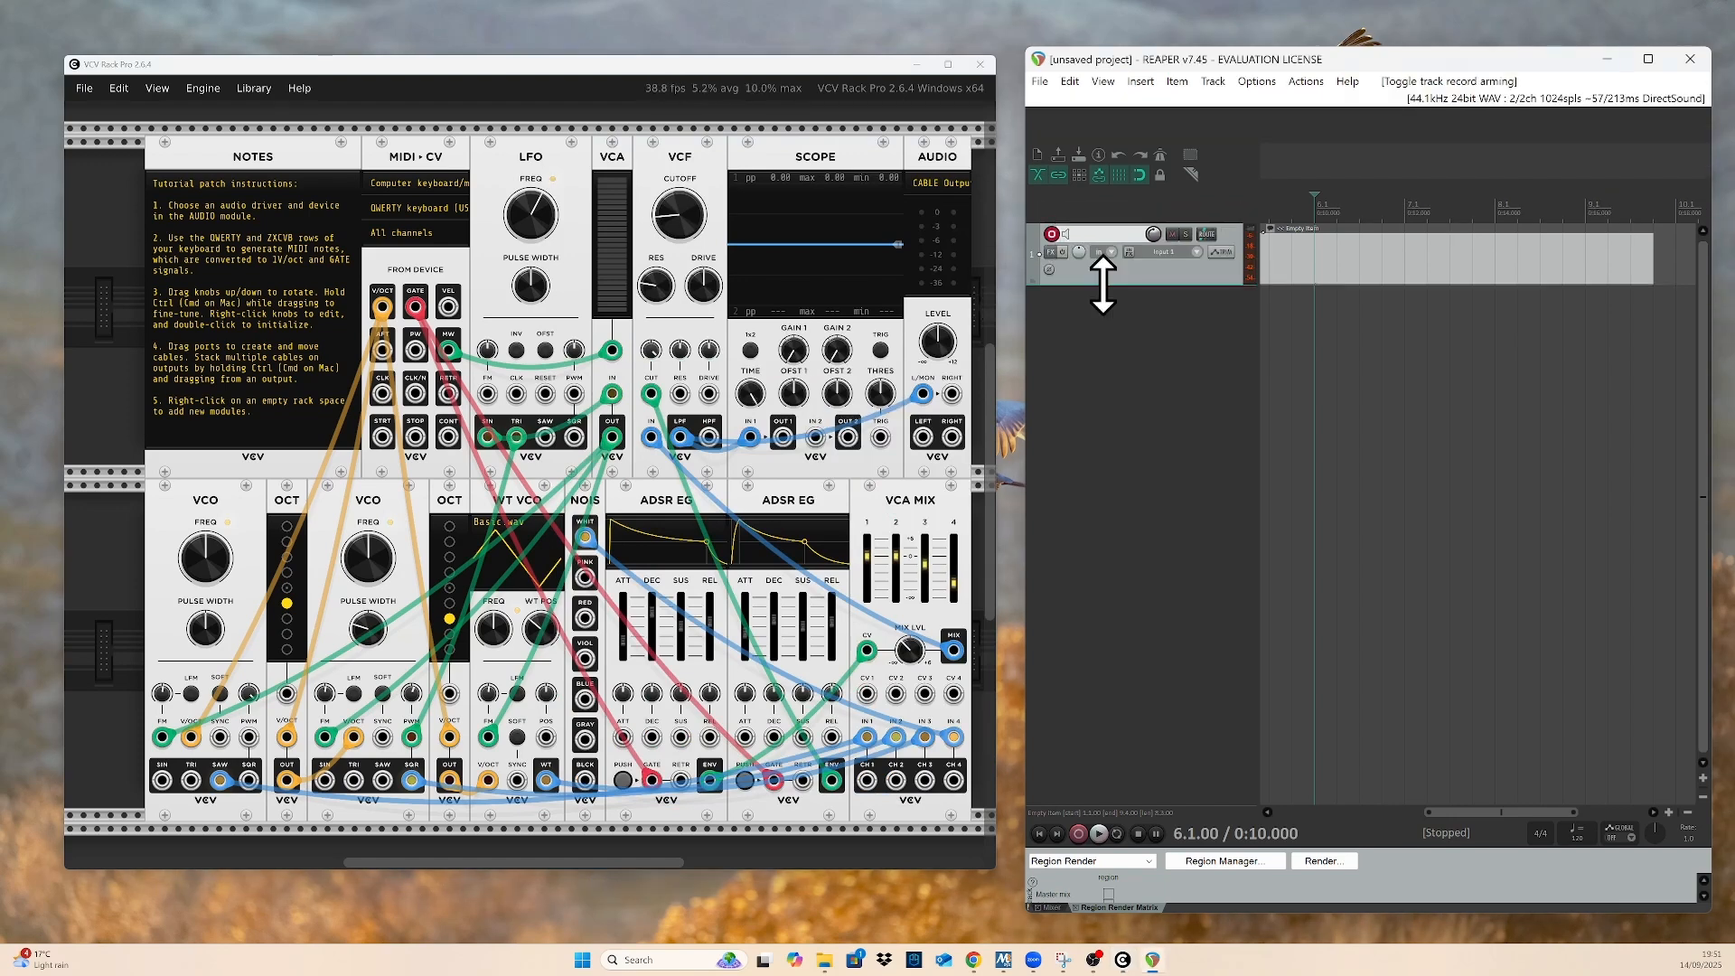
click(1077, 835)
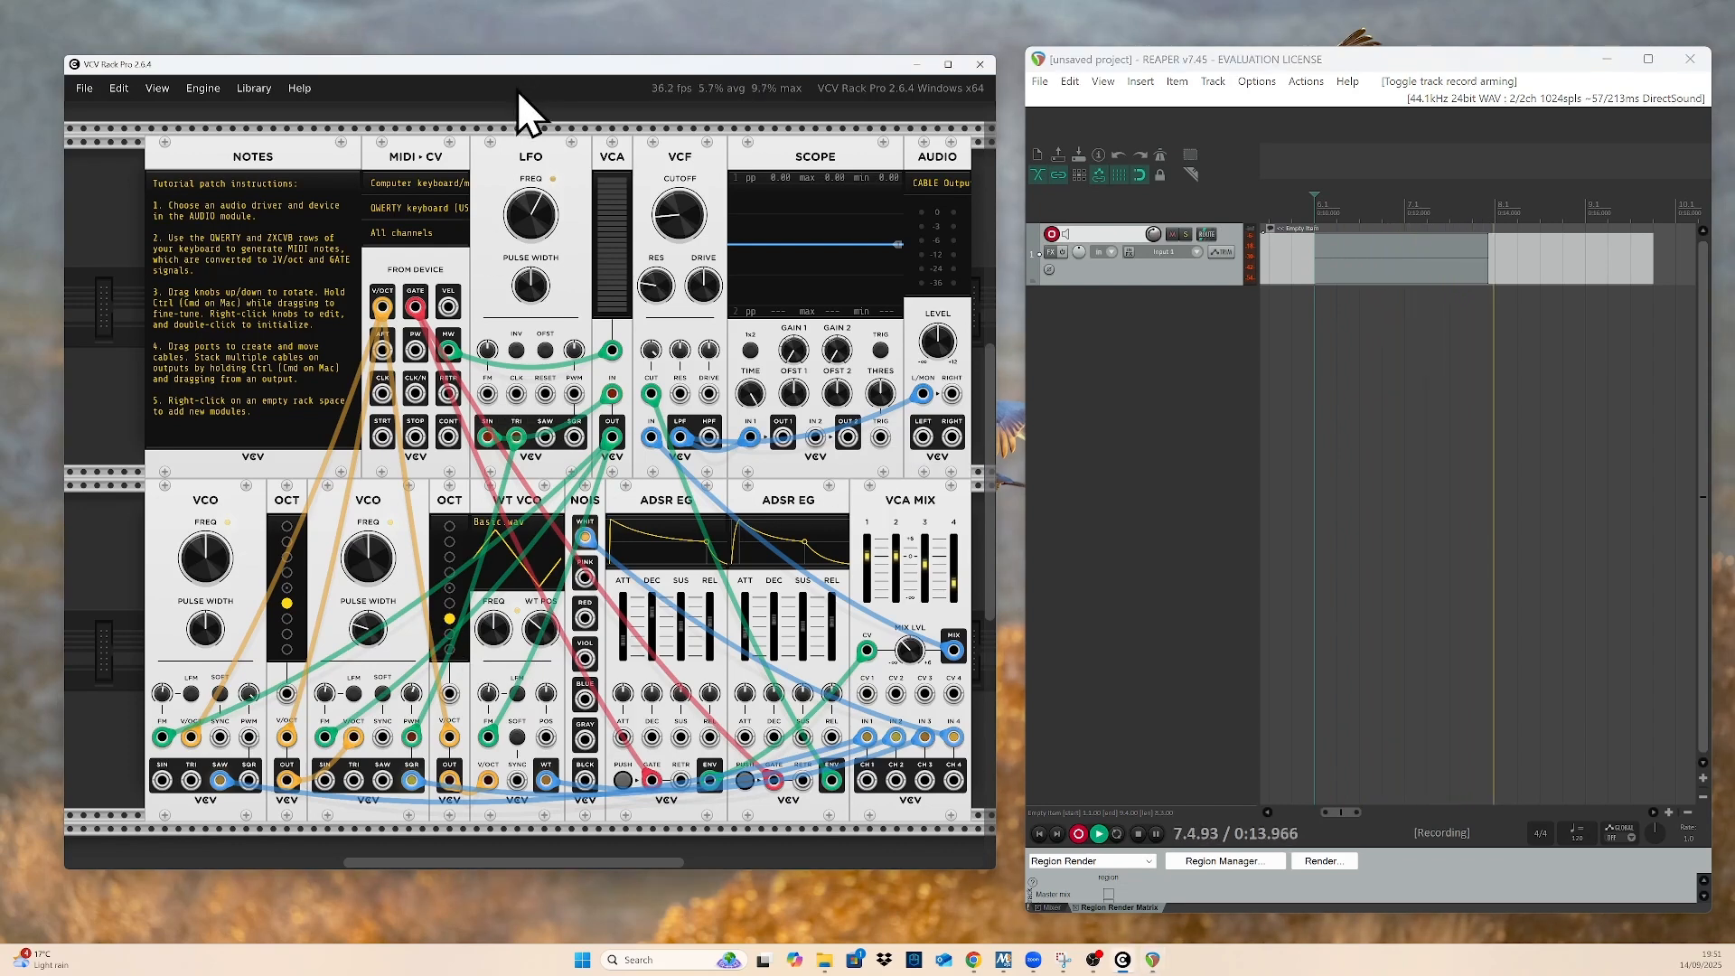
key(z)
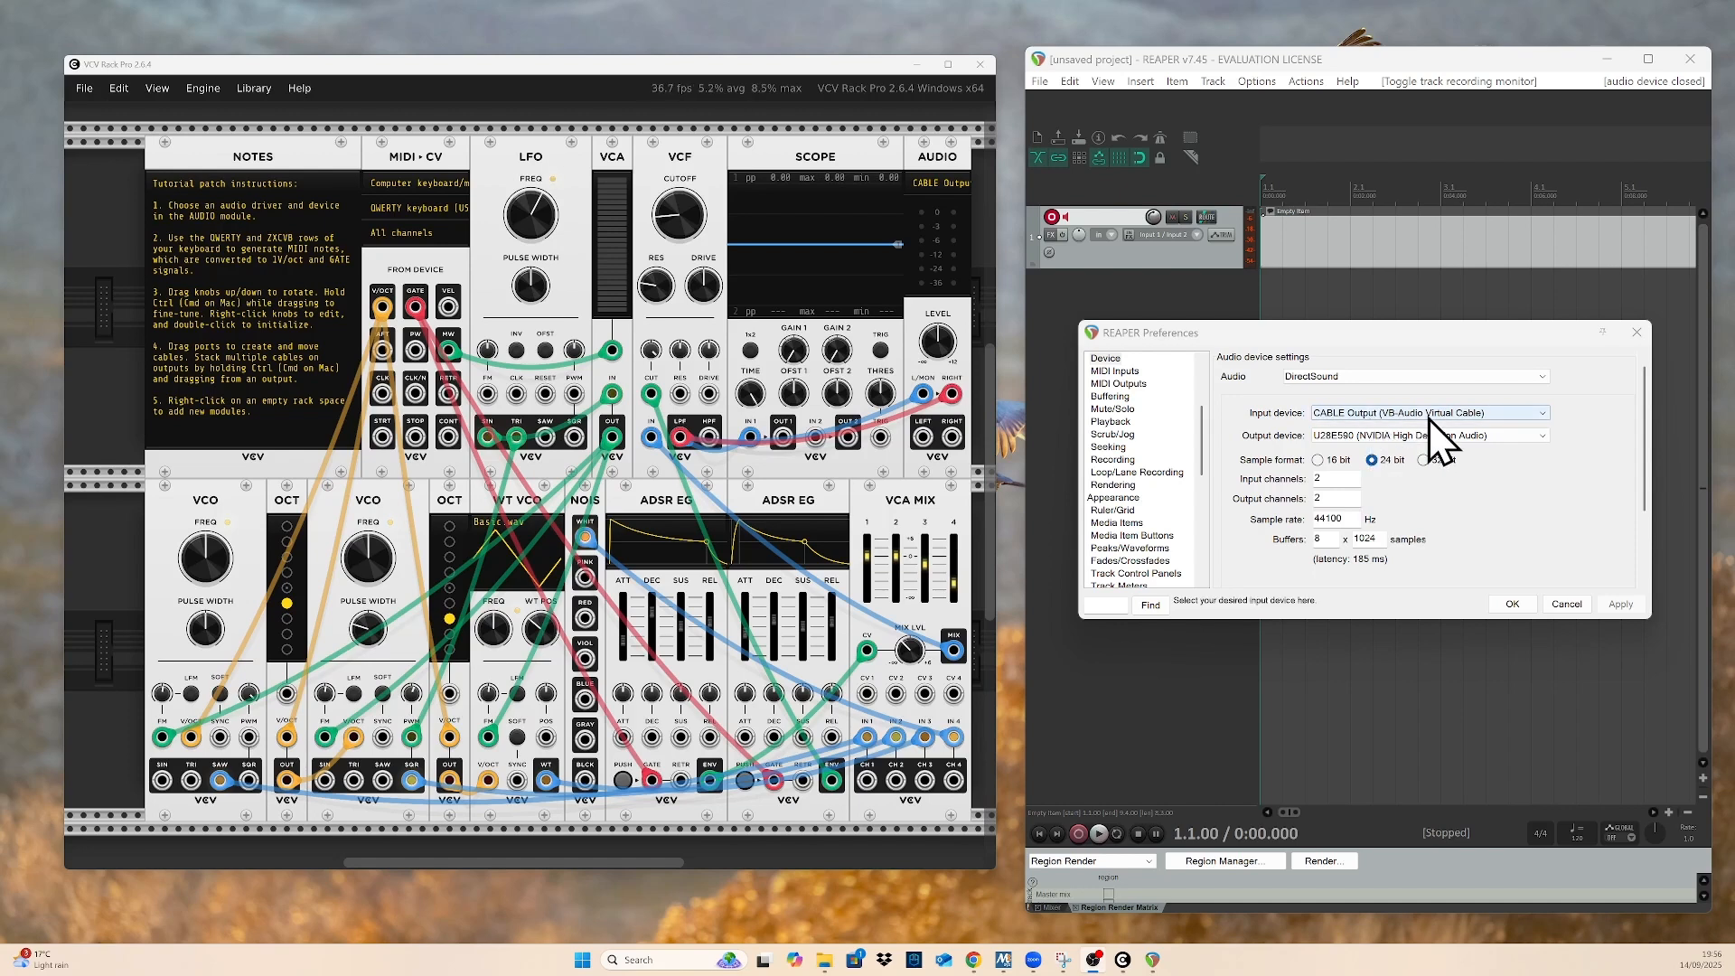
Set REAPER's input device to CABLE Output (VB-Audio Virtual Cable) and VCV Rack's AUDIO device to CABLE Input (VB-Audio Virtual Cable) (1-2 out)
click(1548, 417)
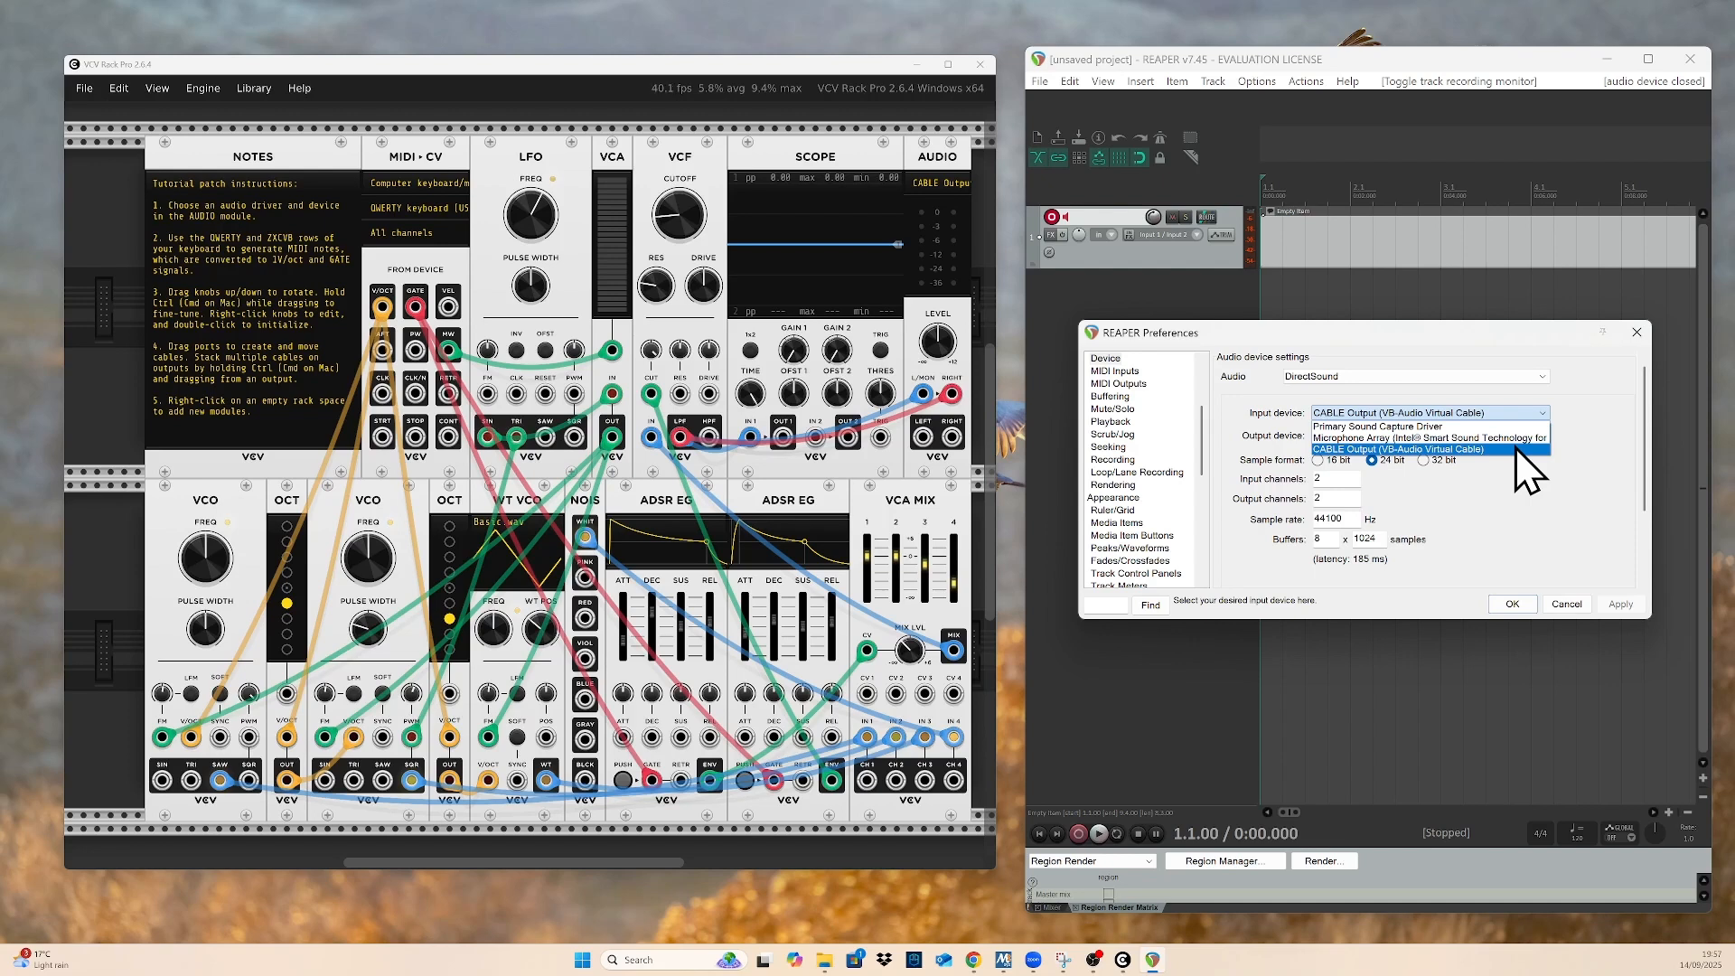
click(1516, 448)
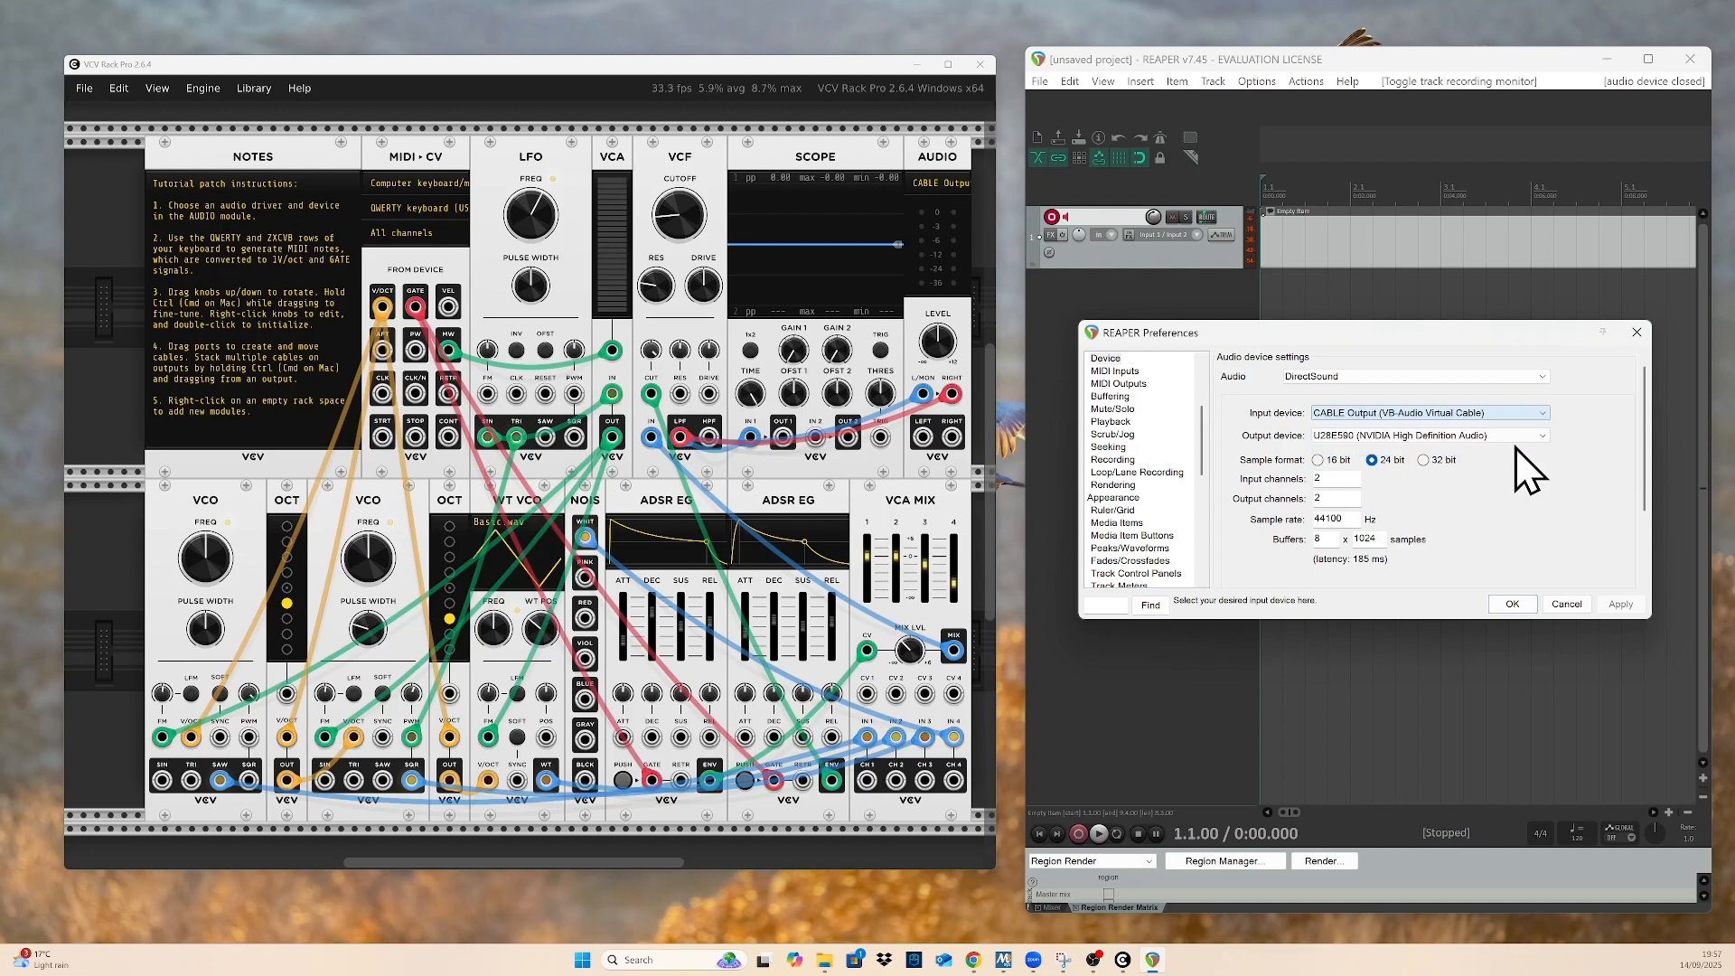
click(933, 181)
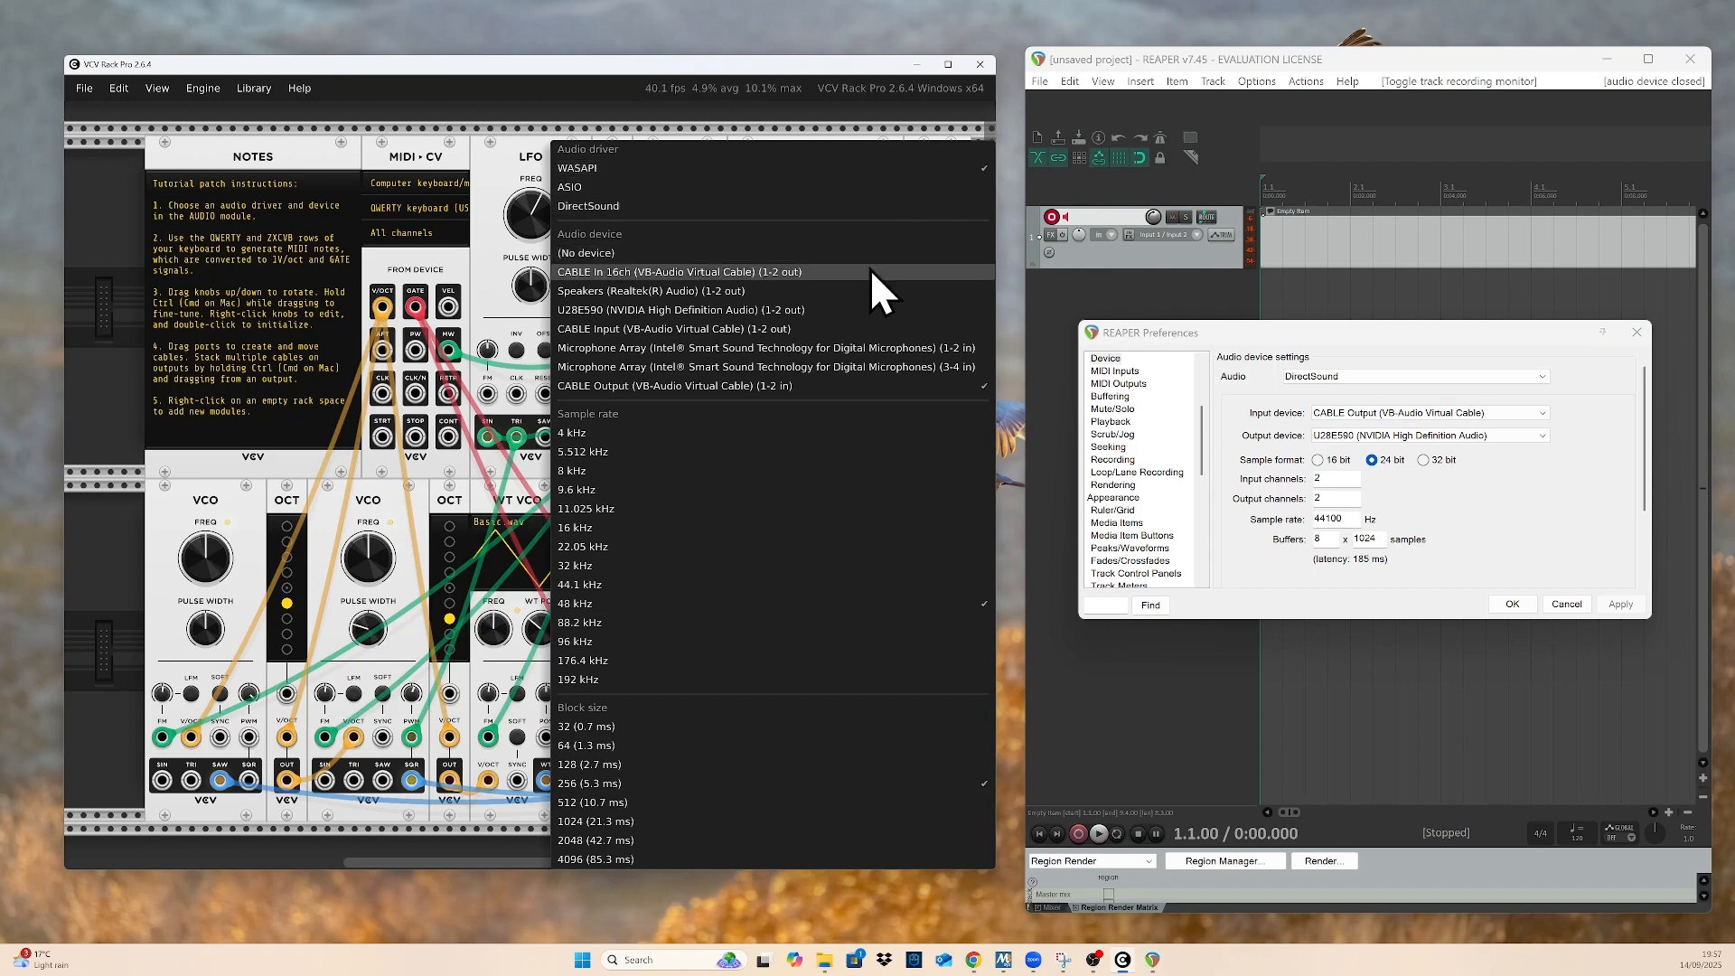
click(854, 328)
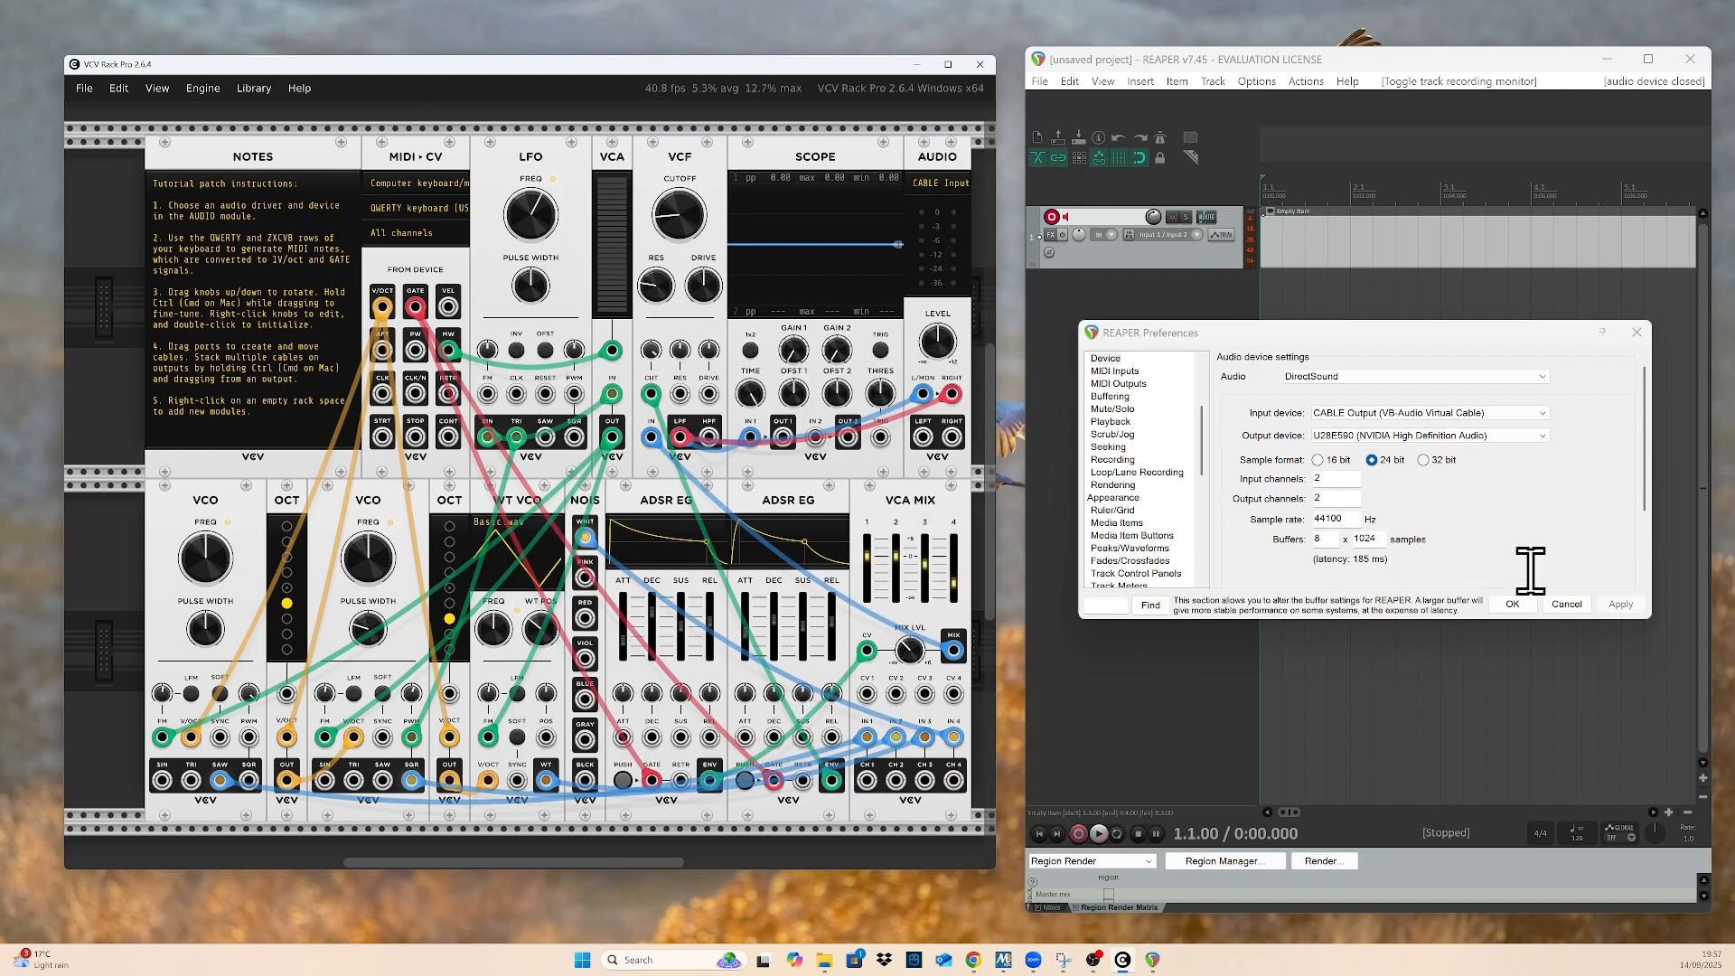
click(1513, 604)
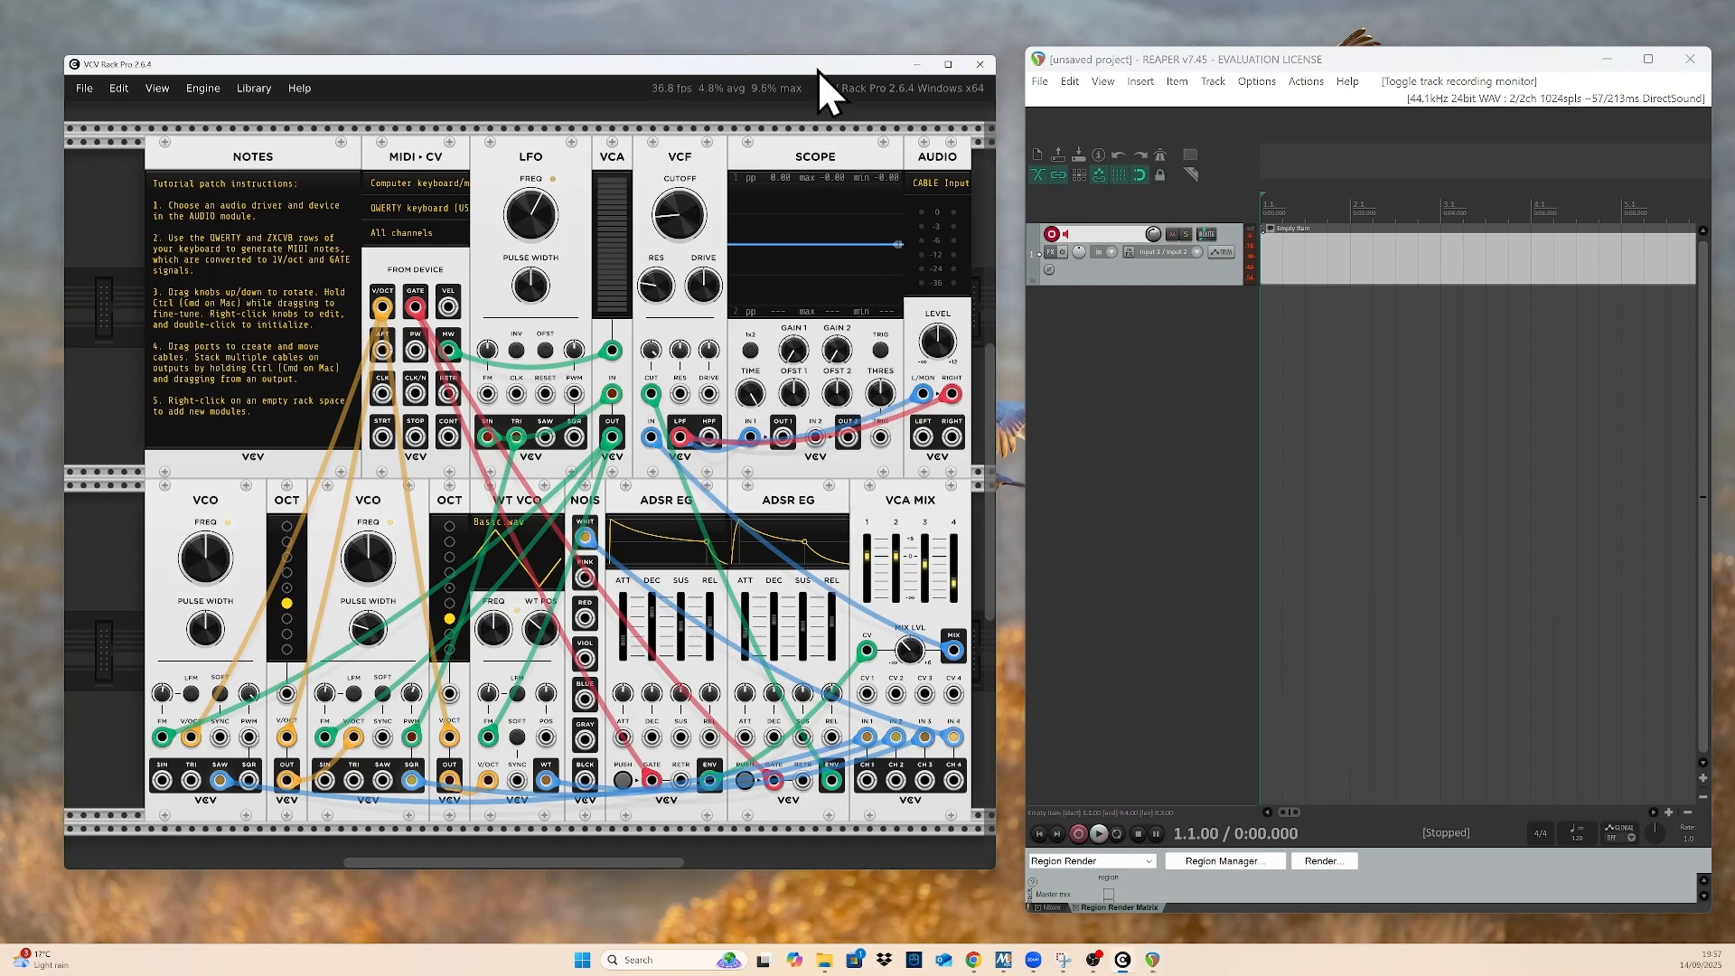
Record a few notes played in VCV Rack onto the armed REAPER track, and save all recorded files
click(1079, 834)
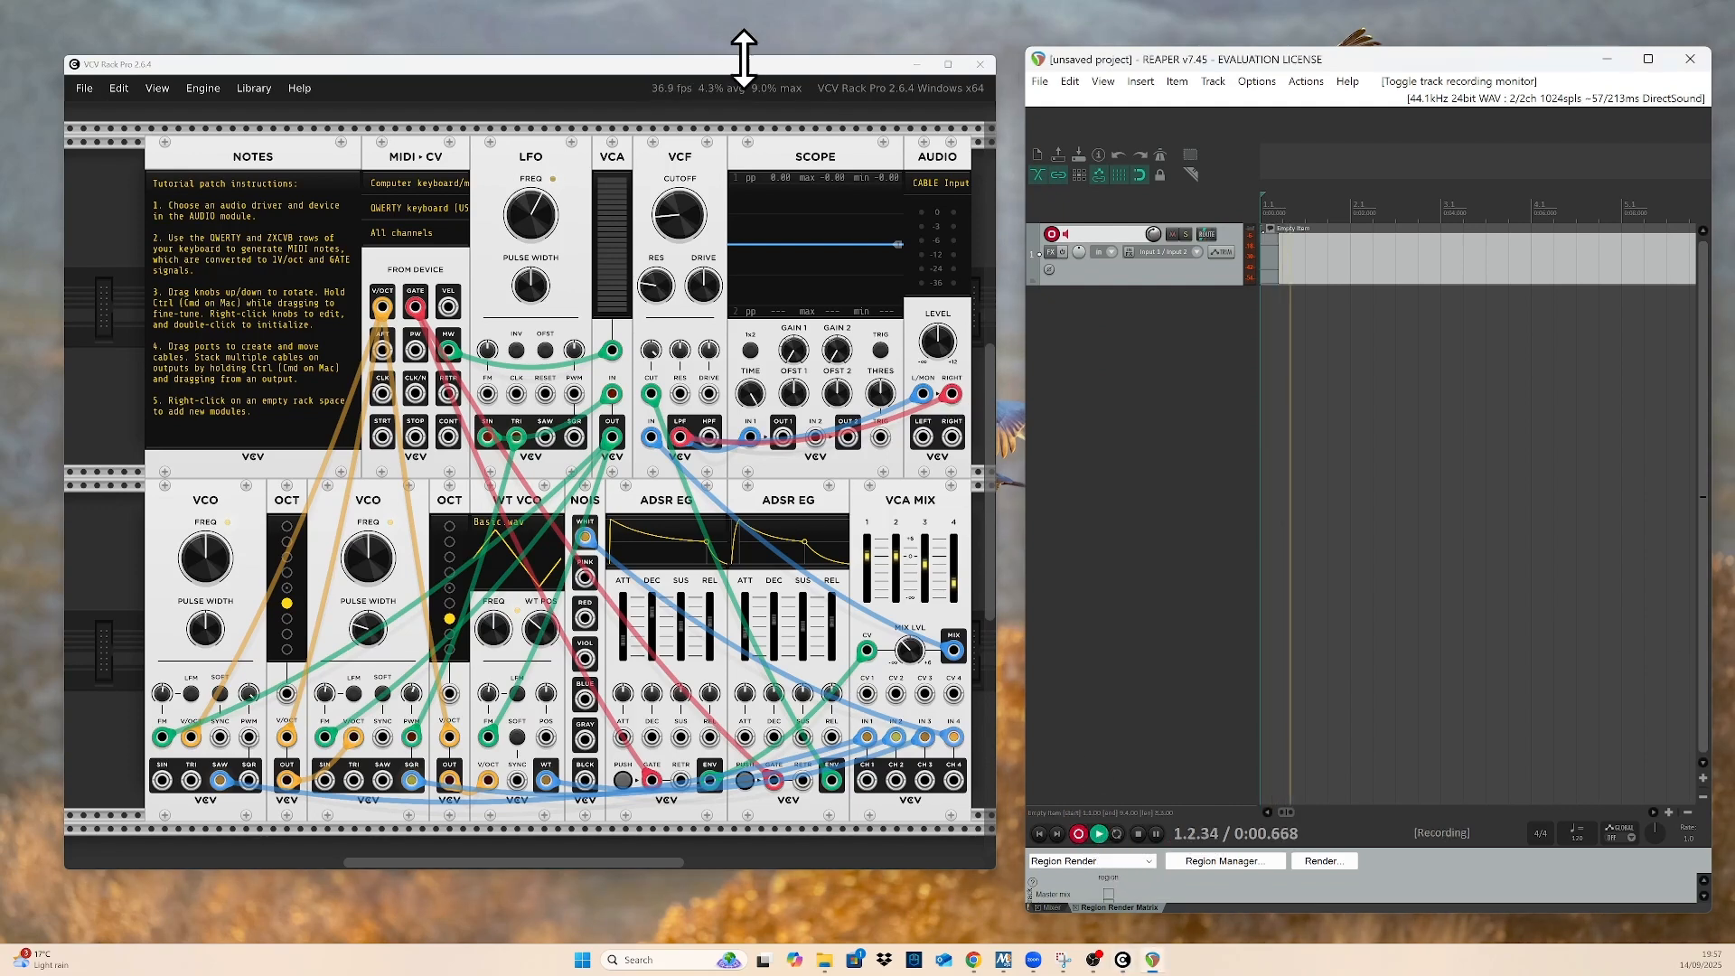
key(z)
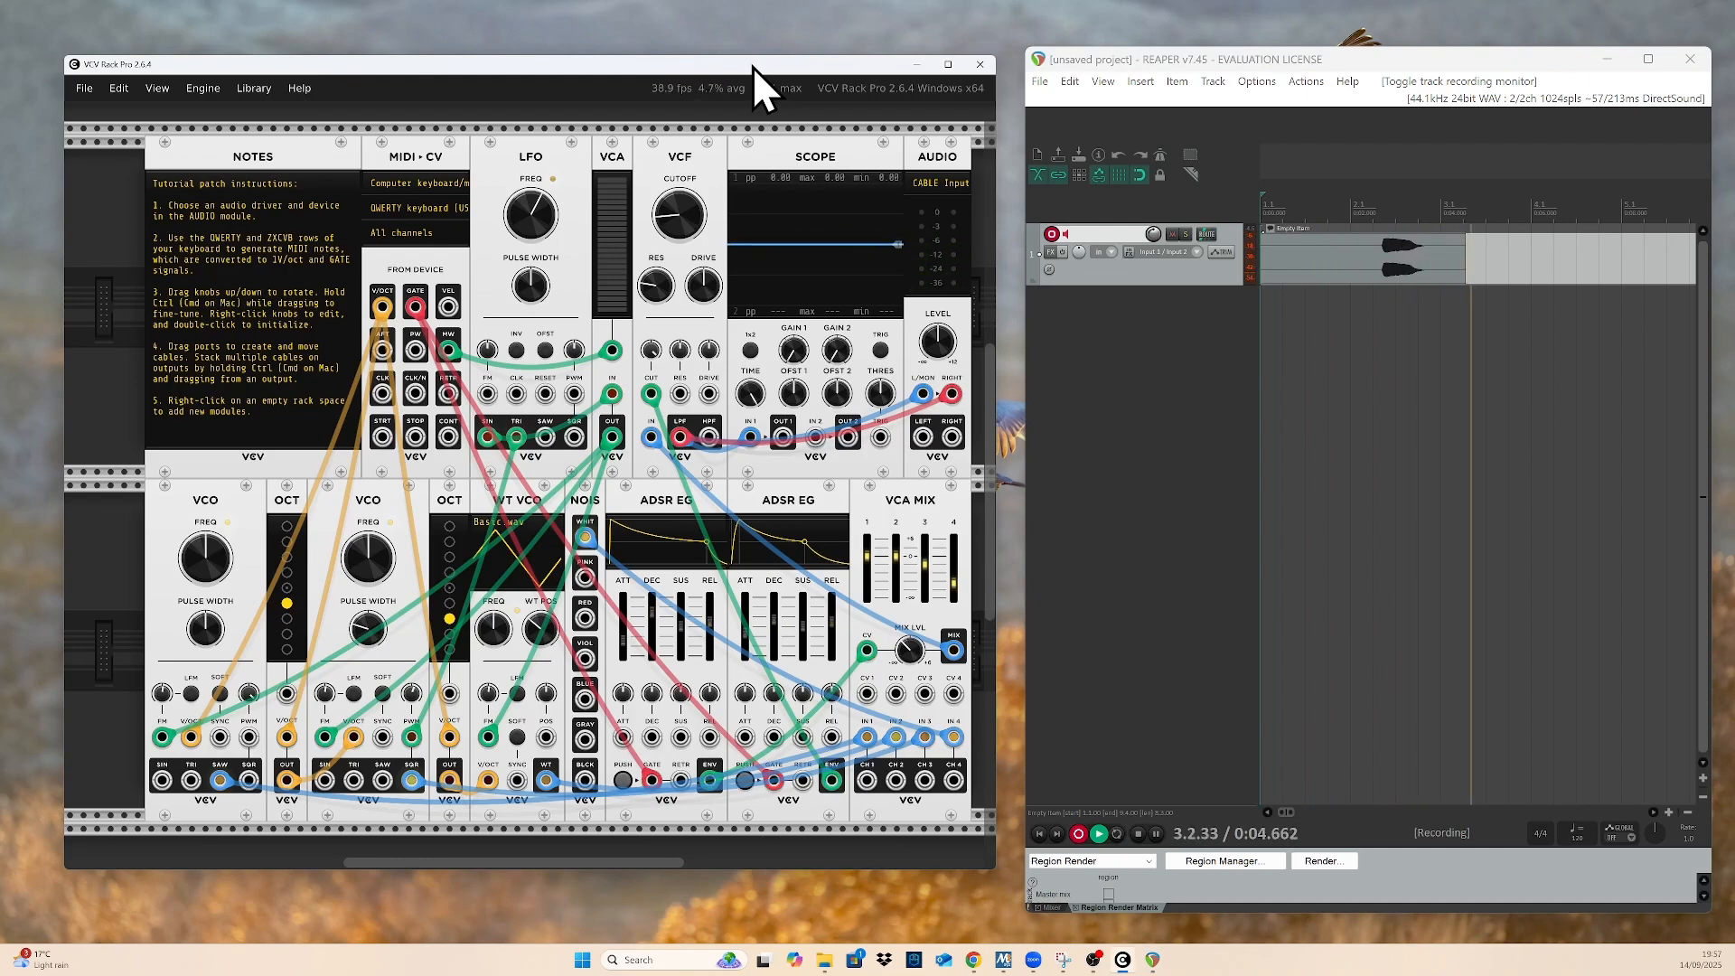
key(z)
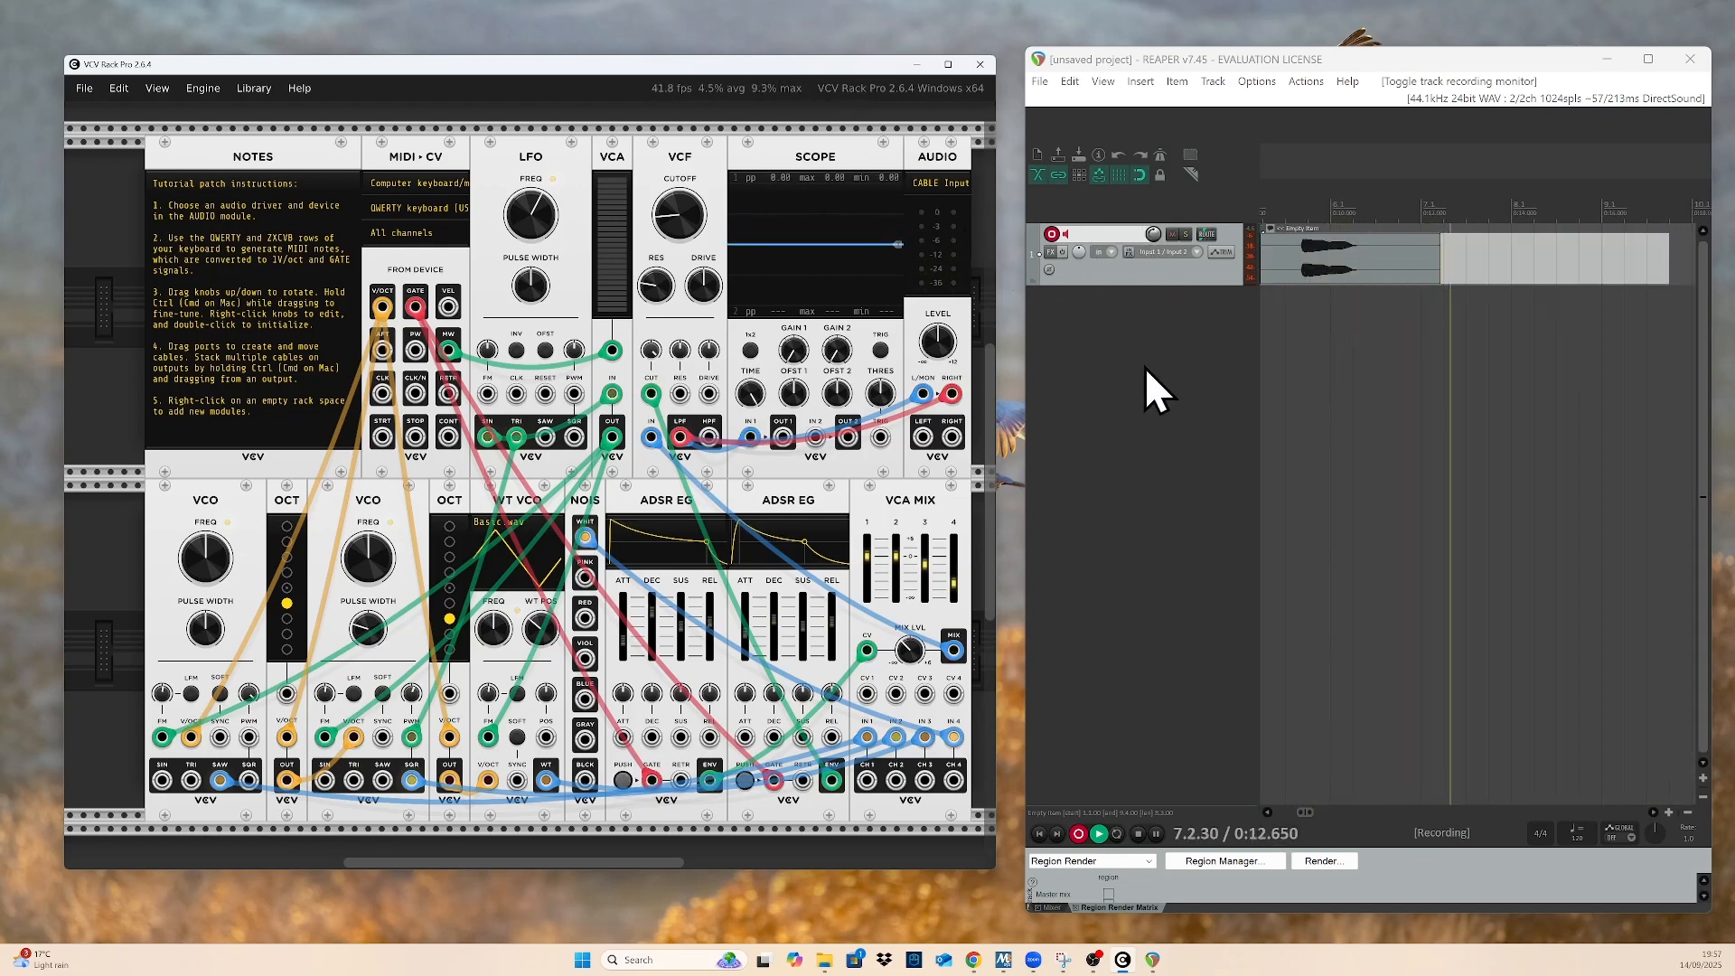
click(1139, 833)
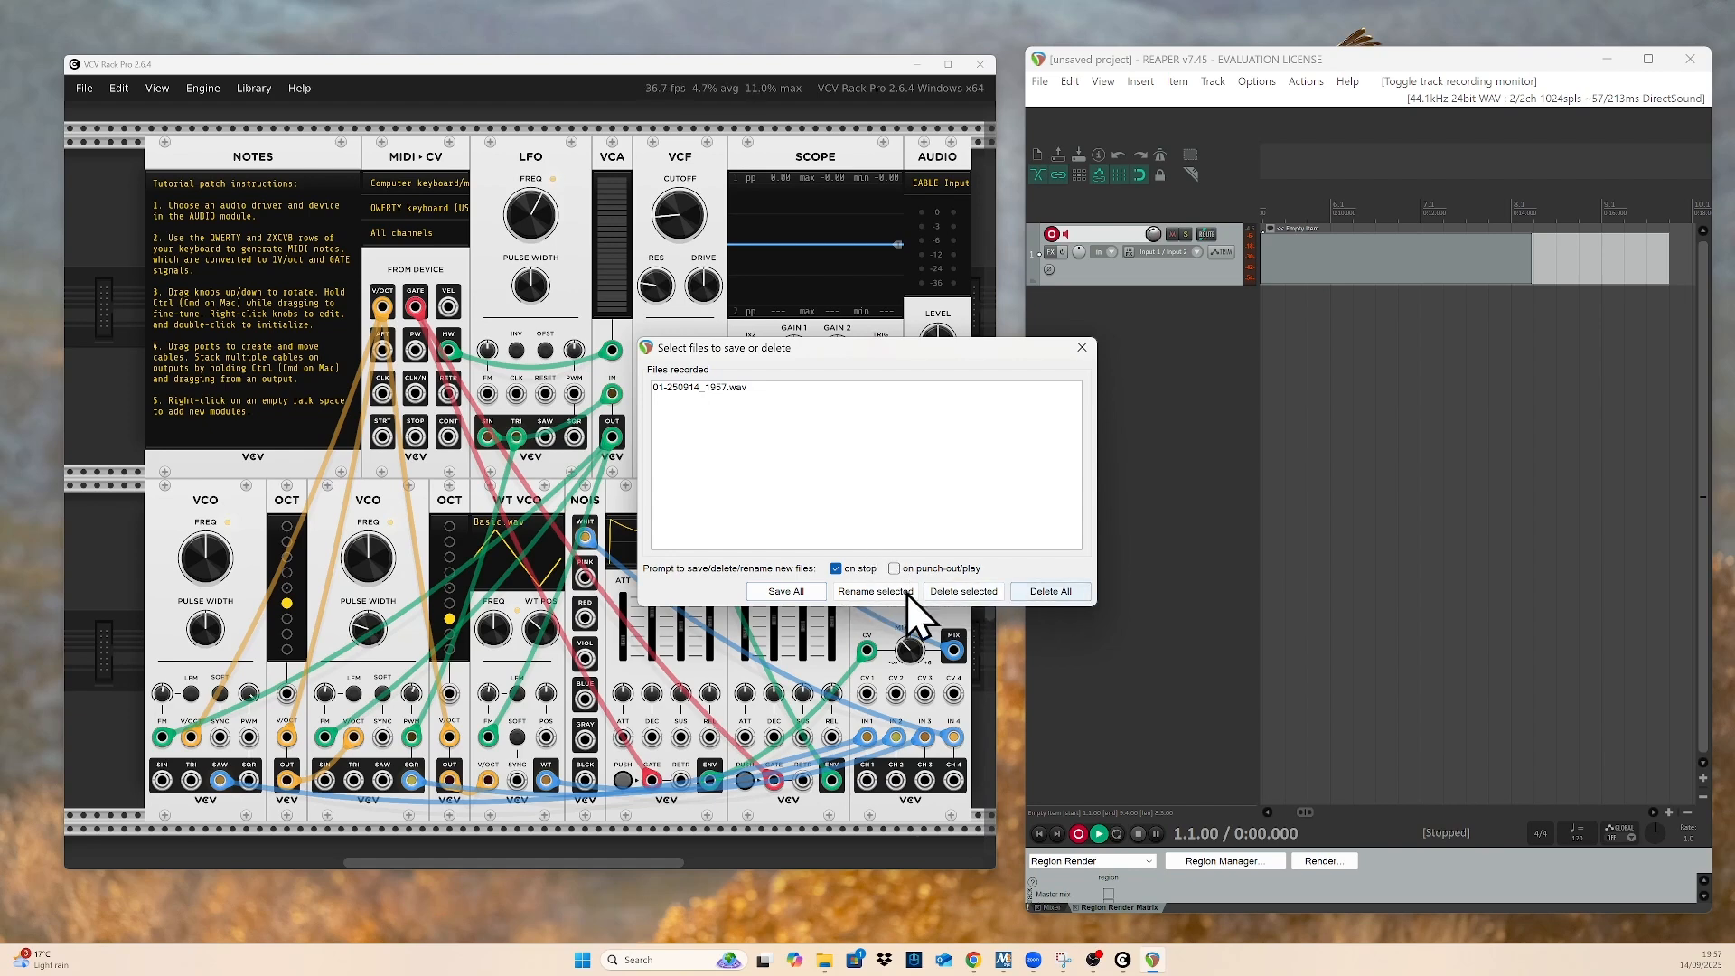
click(793, 594)
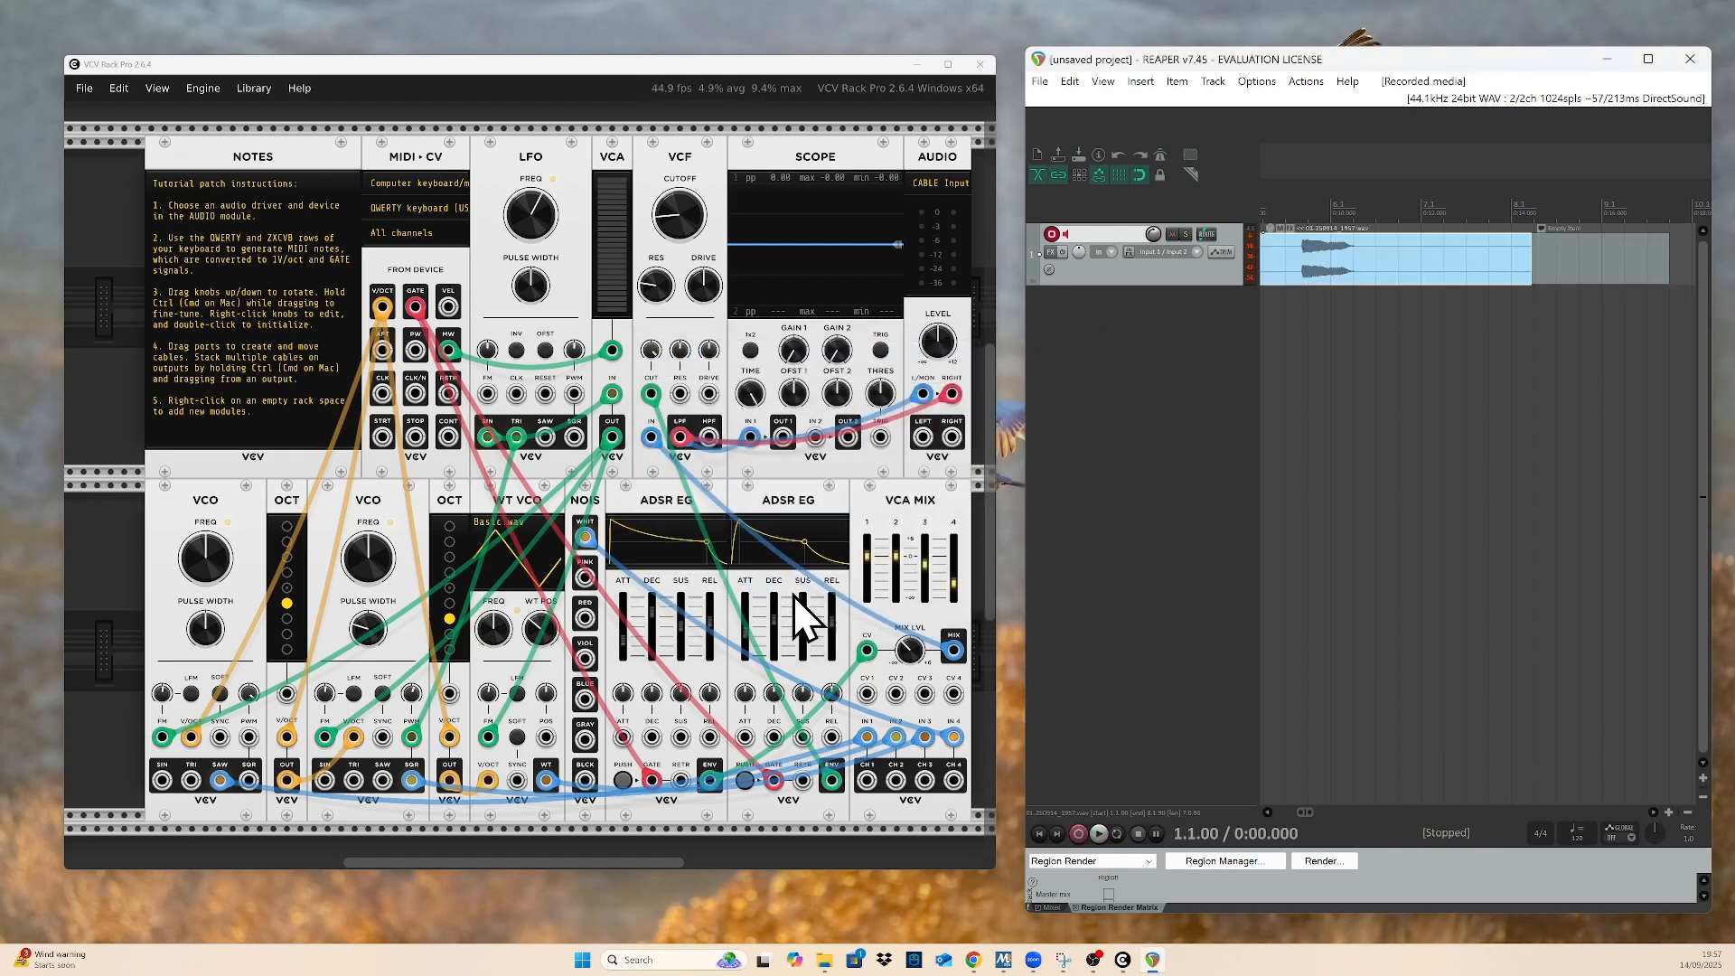
Examine the media item properties of the recorded take on the REAPER track, and close them without making changes
right_click(1436, 254)
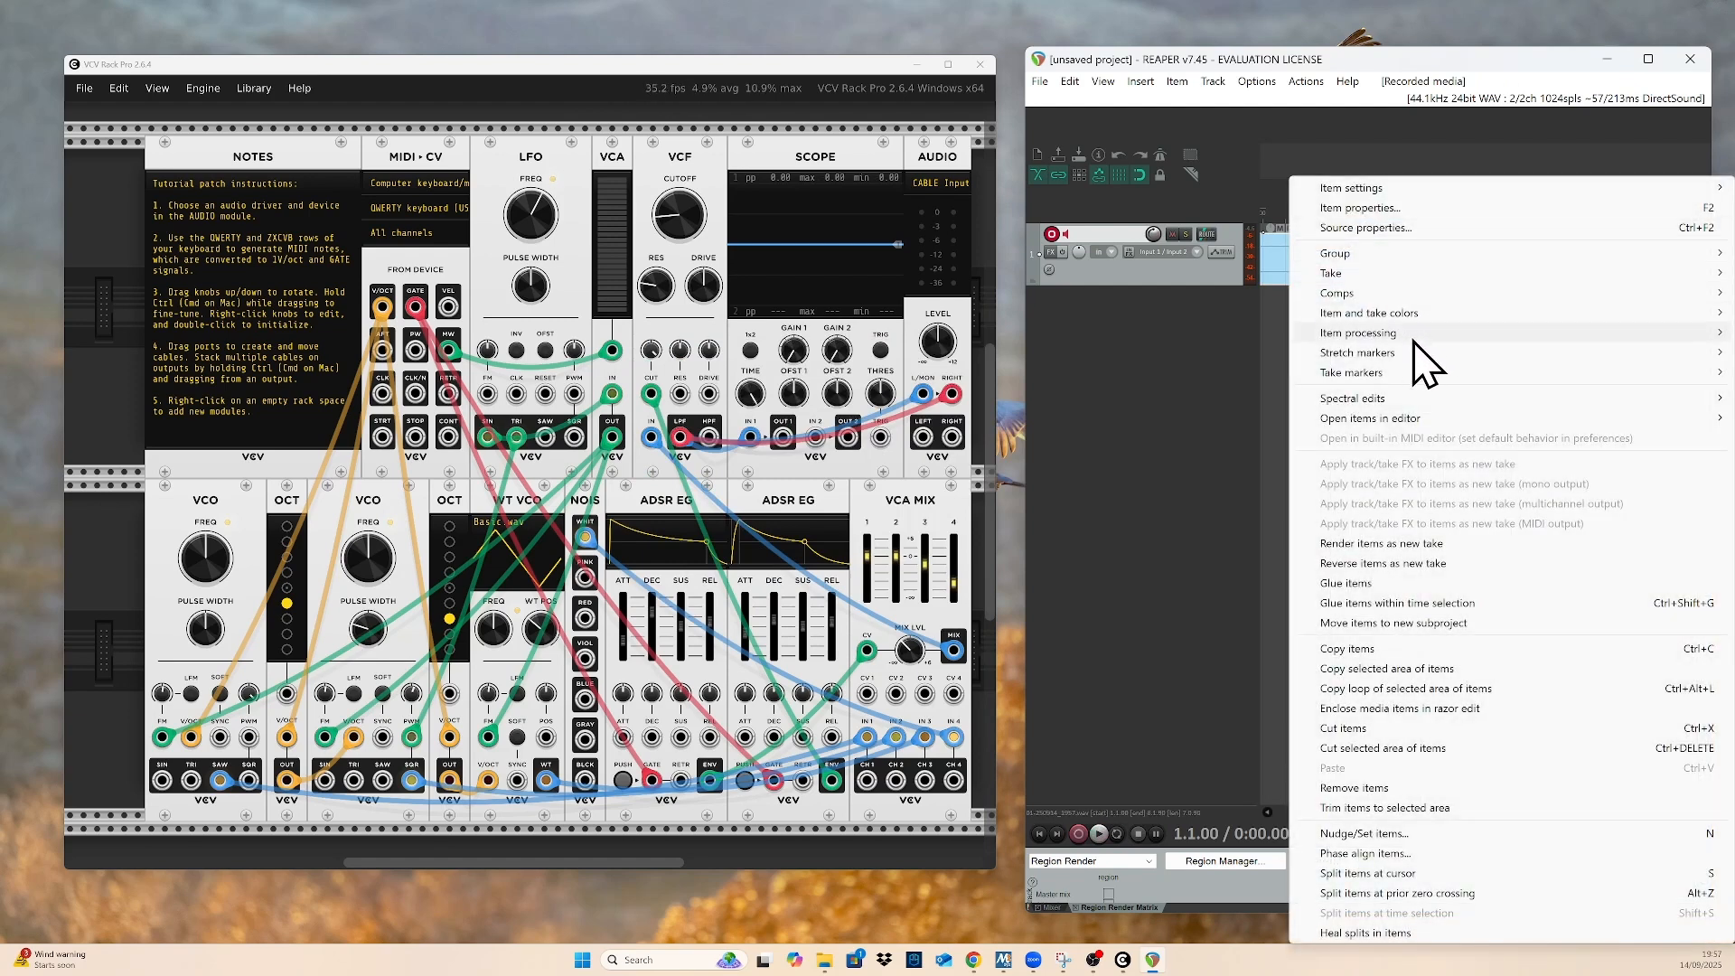
mouse_move(1416, 416)
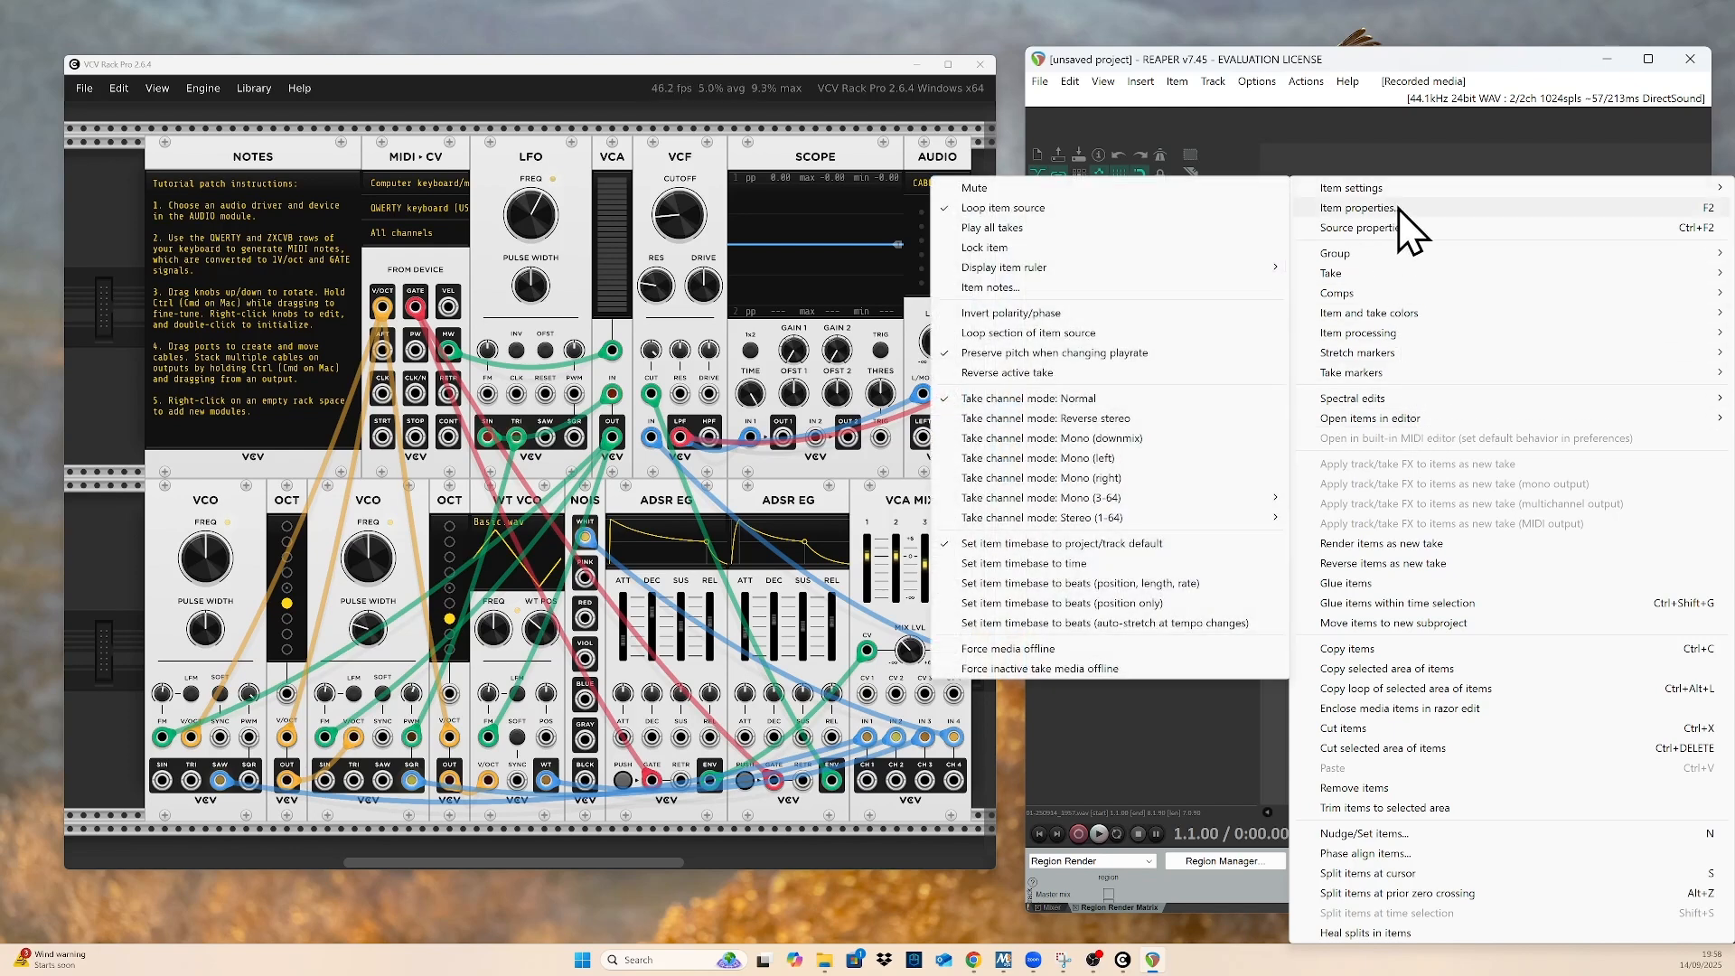
click(1397, 208)
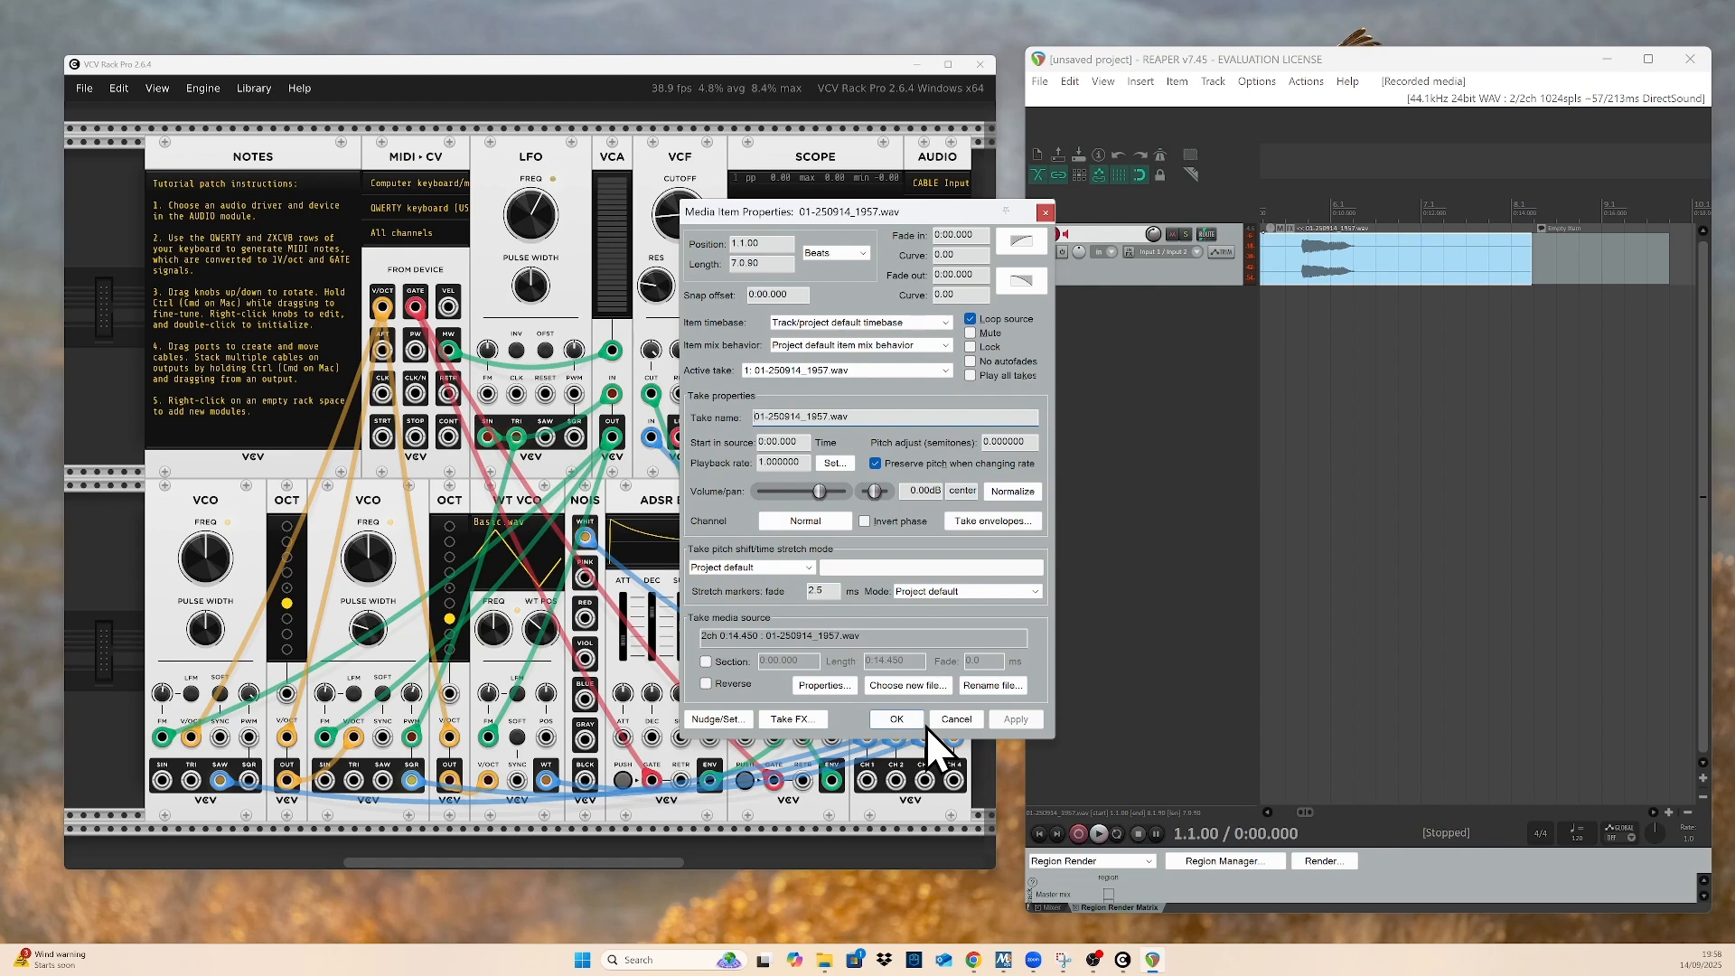
click(956, 720)
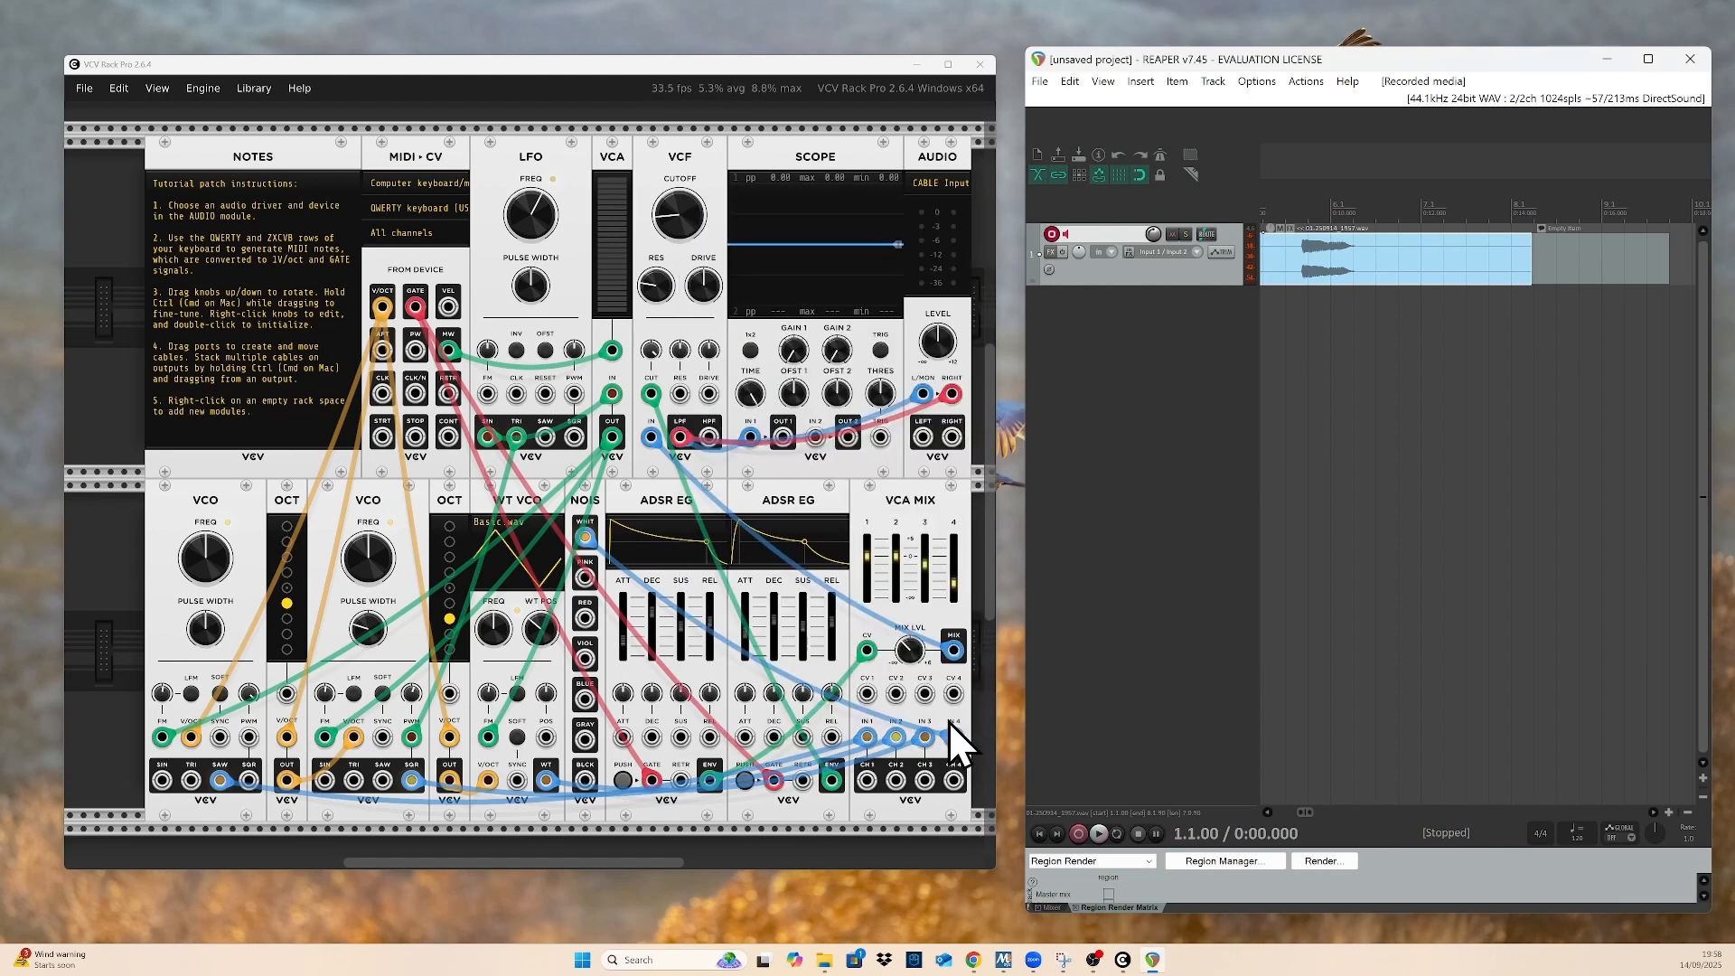